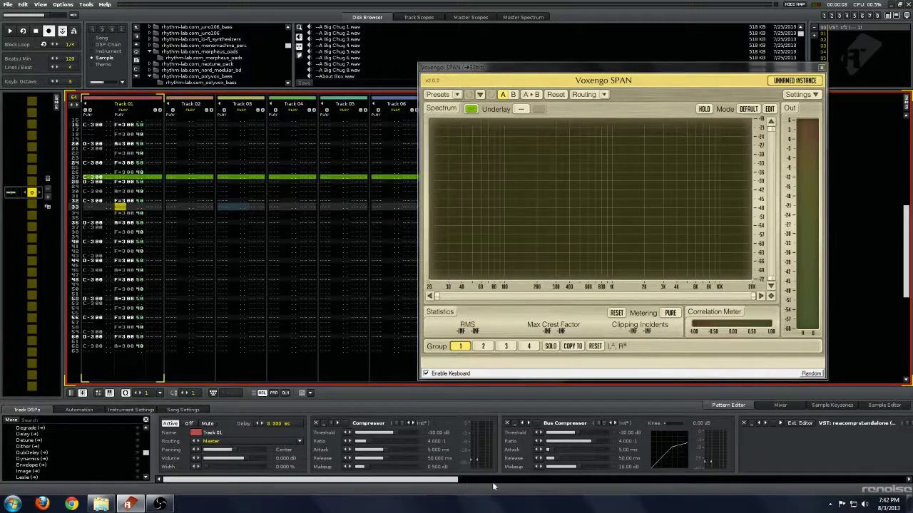
Move the edit position to row 23 of Track 01 and scroll the DSP chain right to ReaComp
left_click_drag(493, 487, 337, 486)
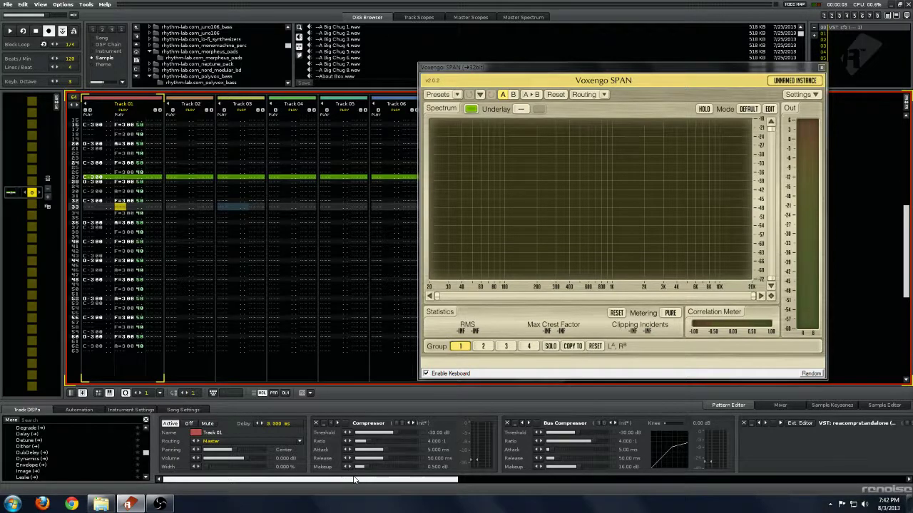
mouse_move(355, 480)
left_mouse_down()
mouse_move(399, 480)
mouse_move(356, 480)
left_mouse_up()
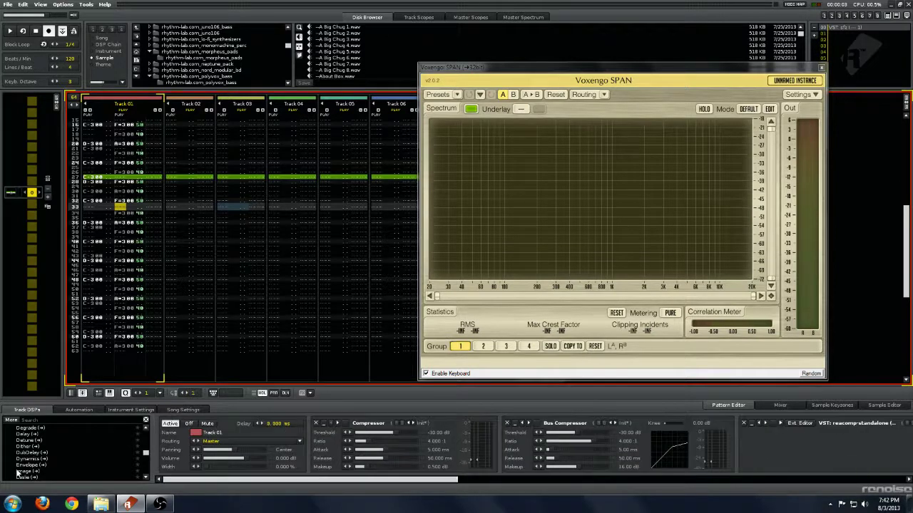
left_click(117, 159)
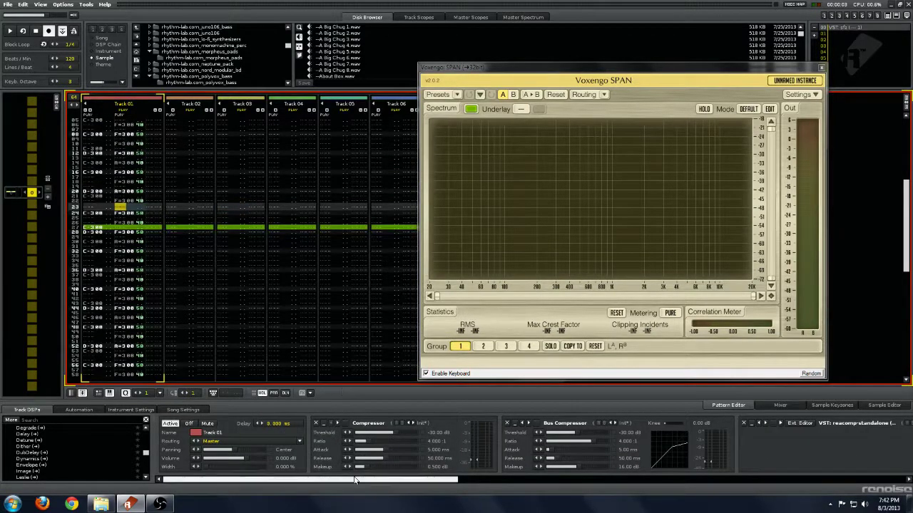
left_click_drag(355, 480, 412, 484)
scroll(444, 480, "right", 3)
Open and close the ReaComp editor, then the jsCompShaper editor
left_click(456, 424)
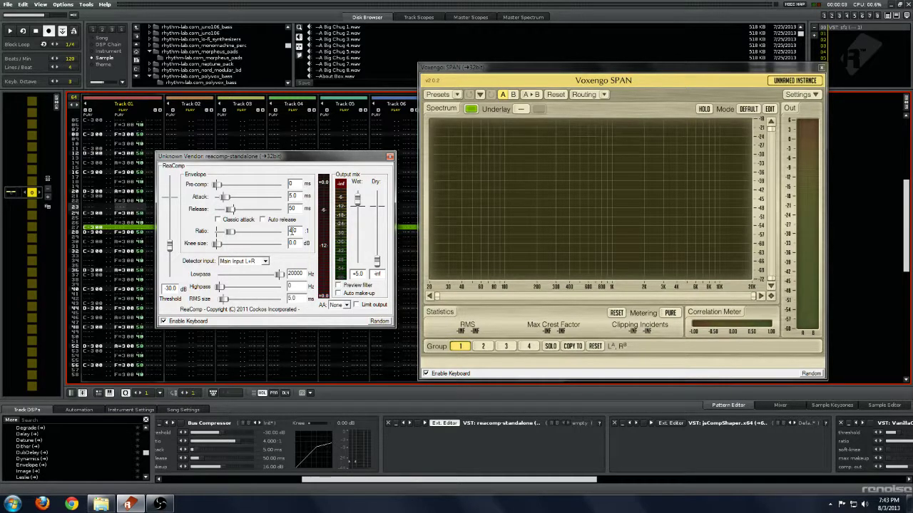
left_click(390, 156)
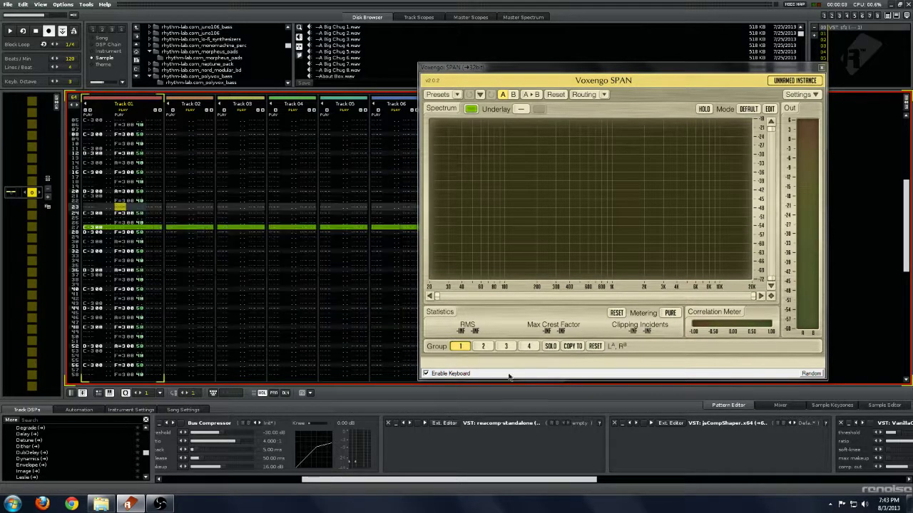
scroll(566, 478, "down", 2)
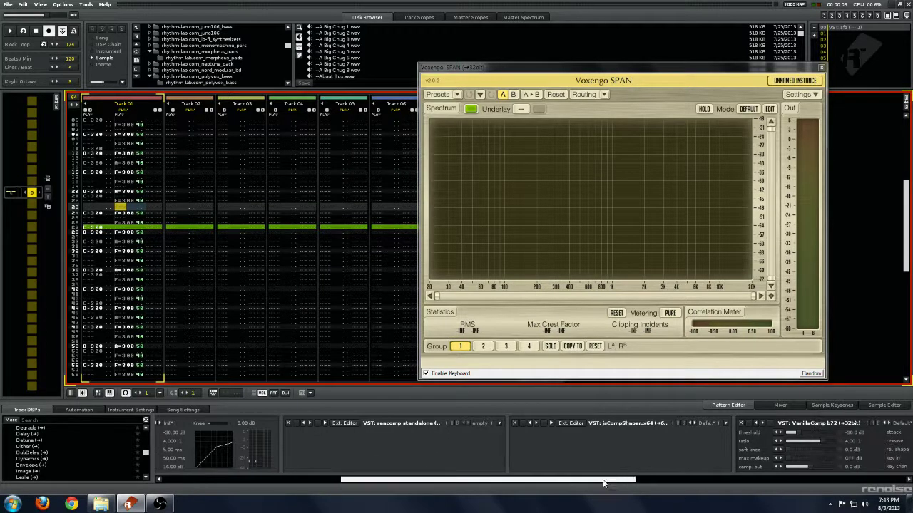
left_click(568, 424)
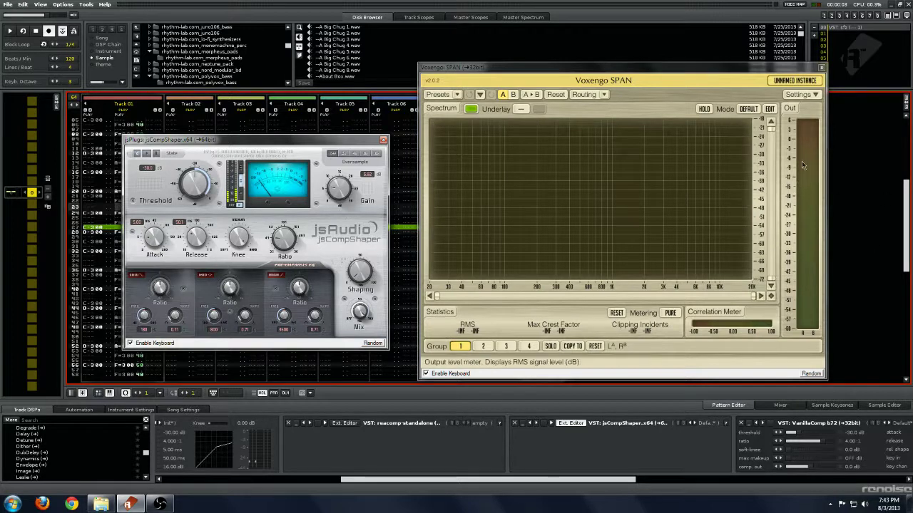
left_click(383, 142)
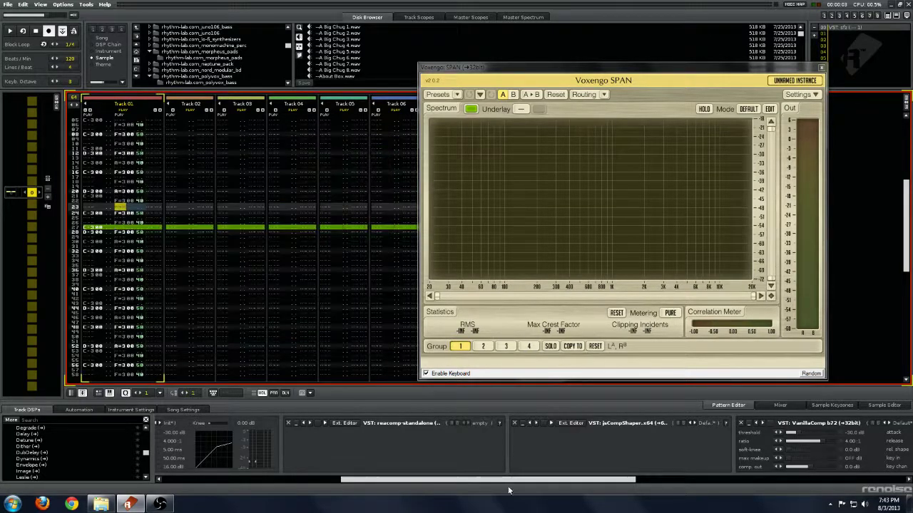
Scroll the DSP chain back left and return the Track 01 pattern to row 00
left_click_drag(547, 480, 668, 494)
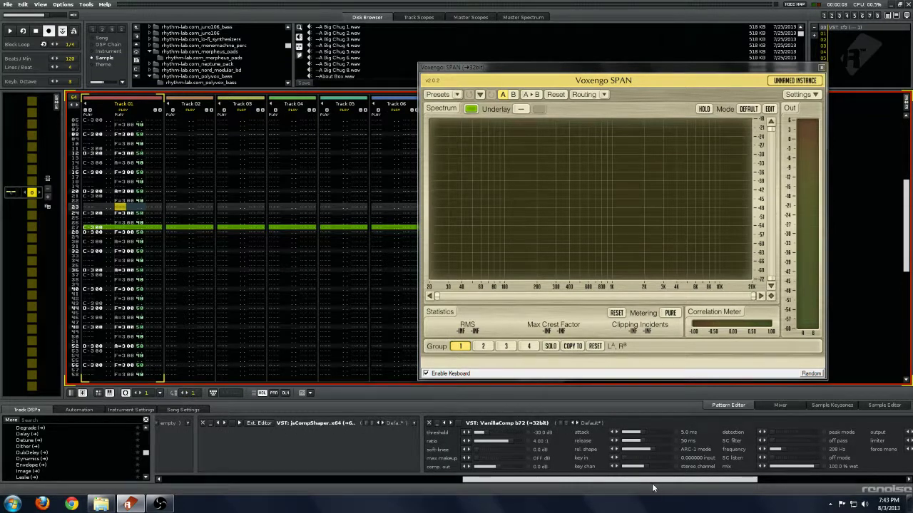
scroll(673, 485, "left", 10)
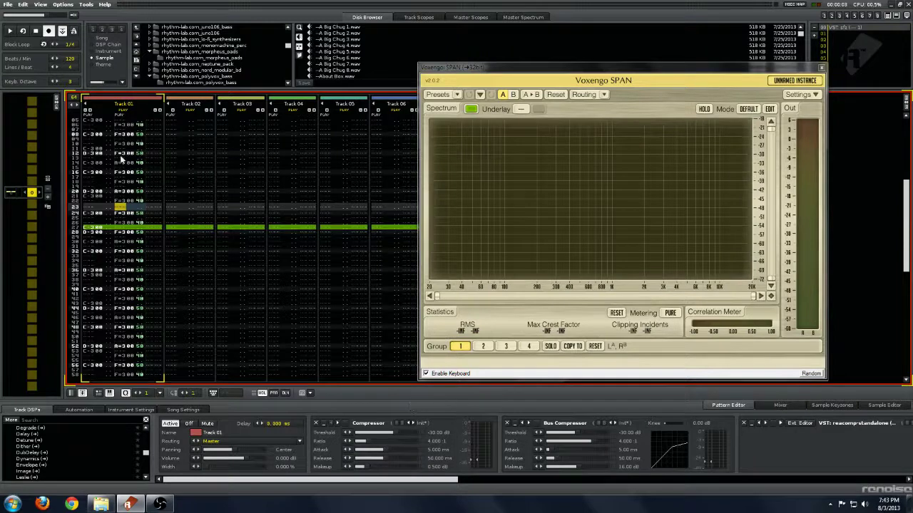
key("Home")
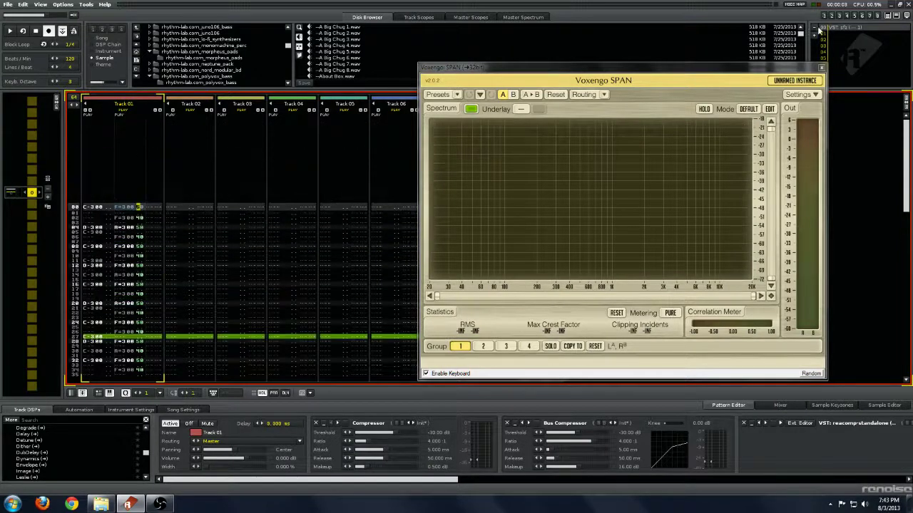
Set row 00's volume to 50 in Track 01 and play the drum loop once
double_click(842, 25)
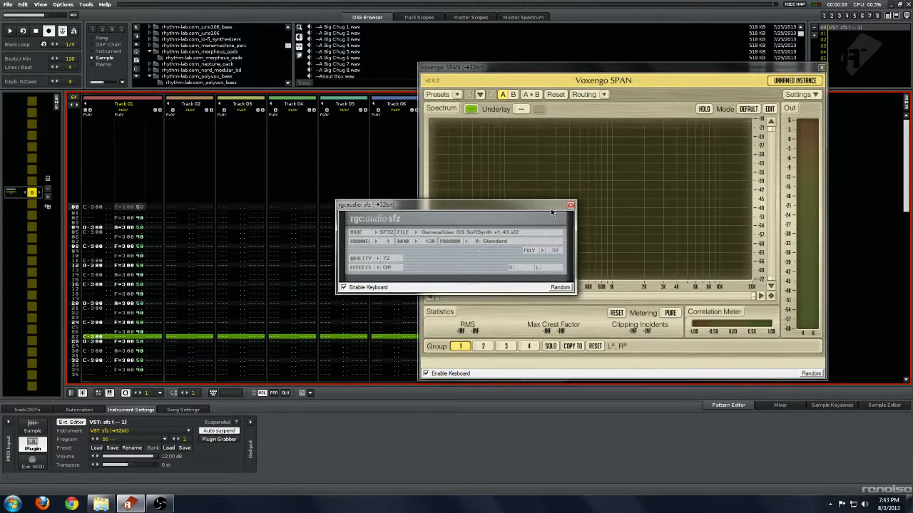
left_click(569, 206)
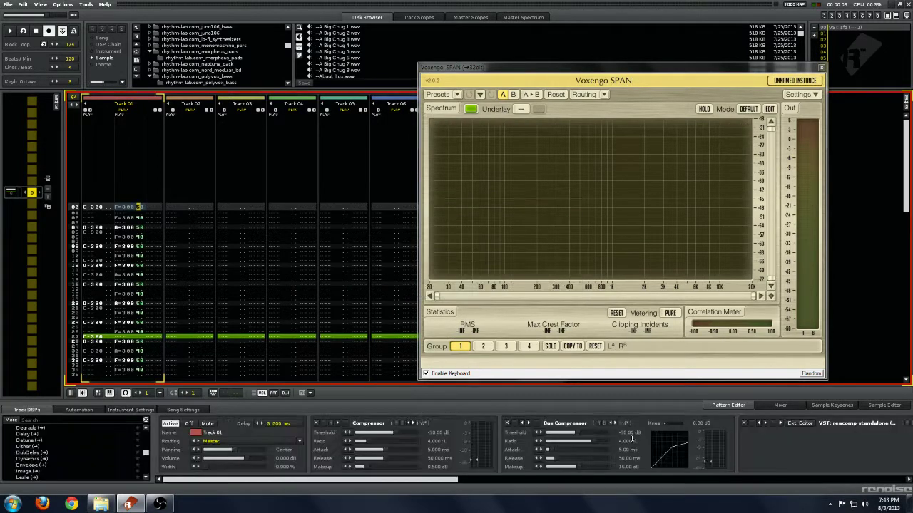
type("5")
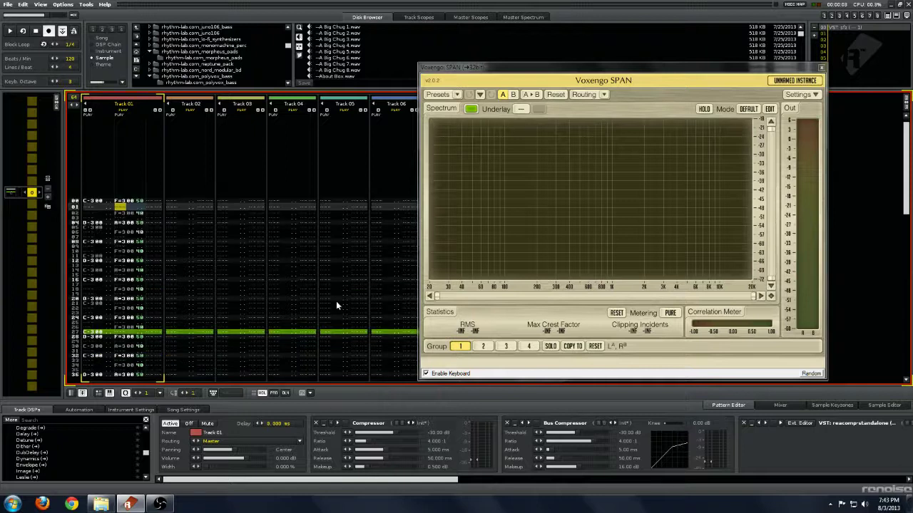
key("Down")
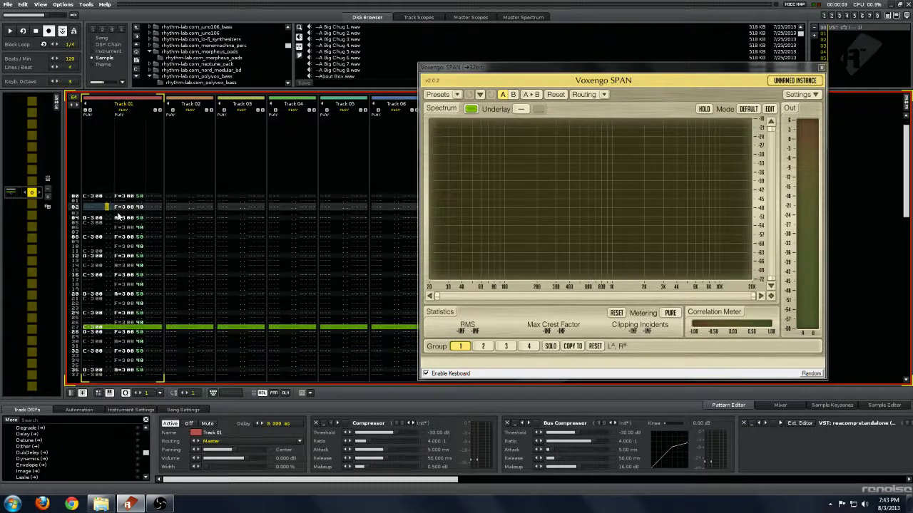
key("space")
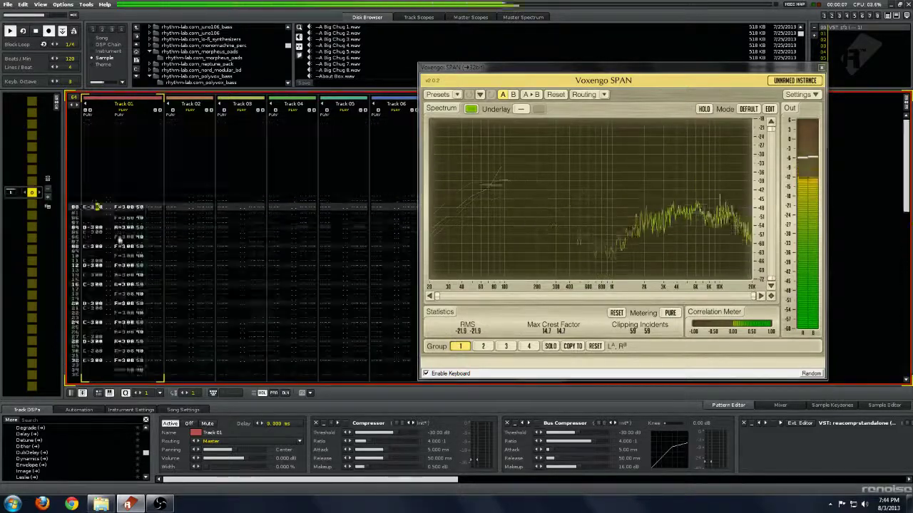
key("space")
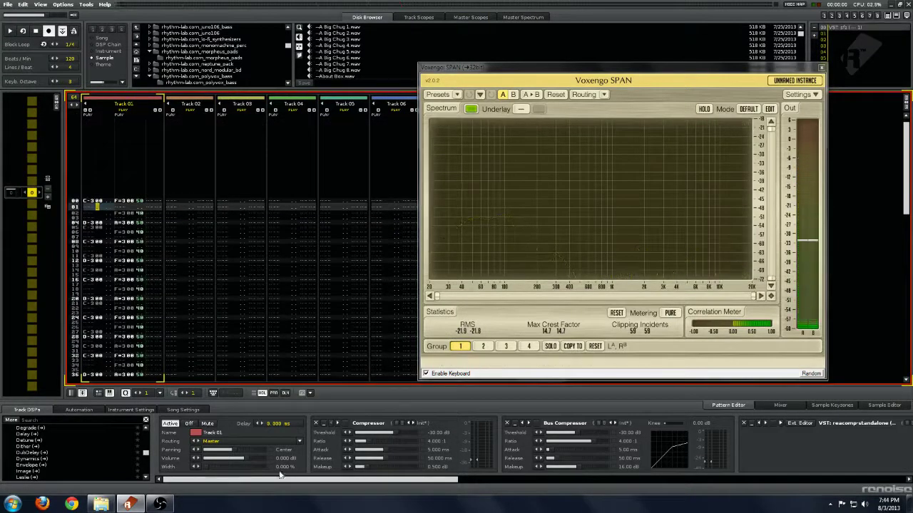
Play the loop while toggling the native Compressor on, off and on, then leave it switched off
scroll(278, 479, "down", 3)
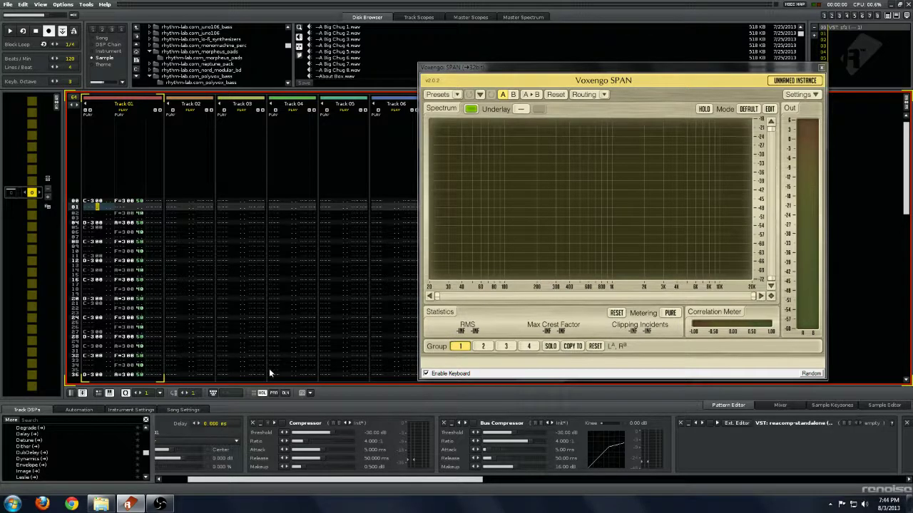
key("space")
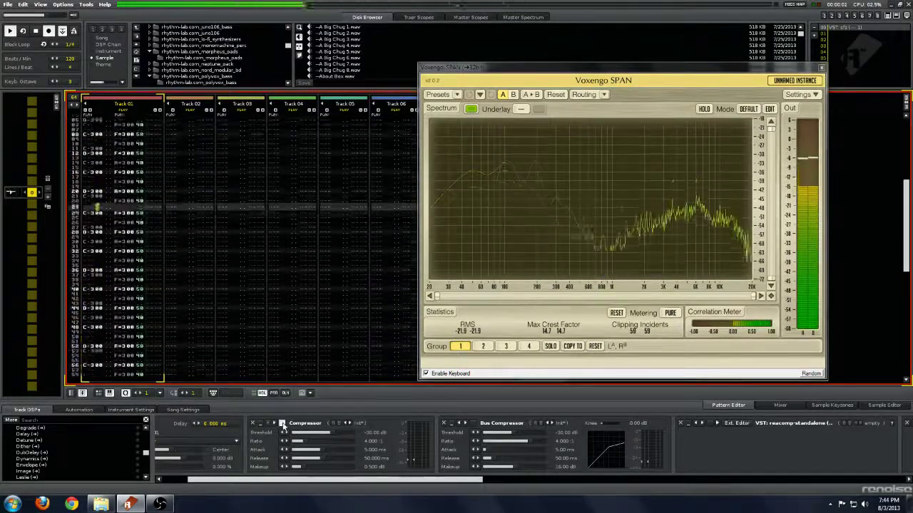
left_click(281, 424)
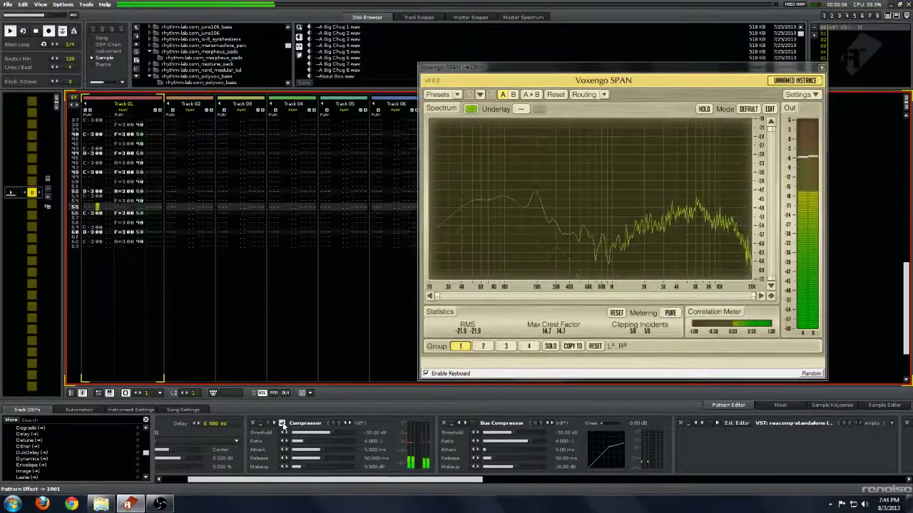
left_click(282, 425)
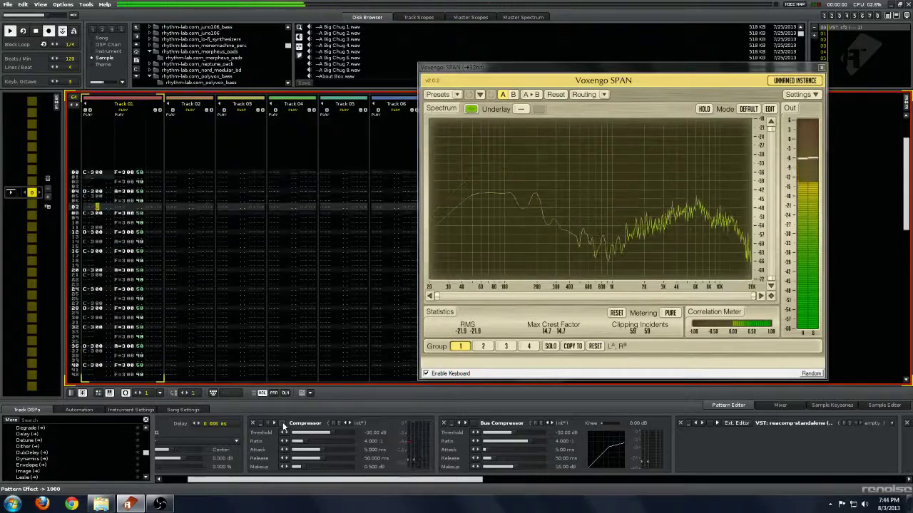
left_click(283, 425)
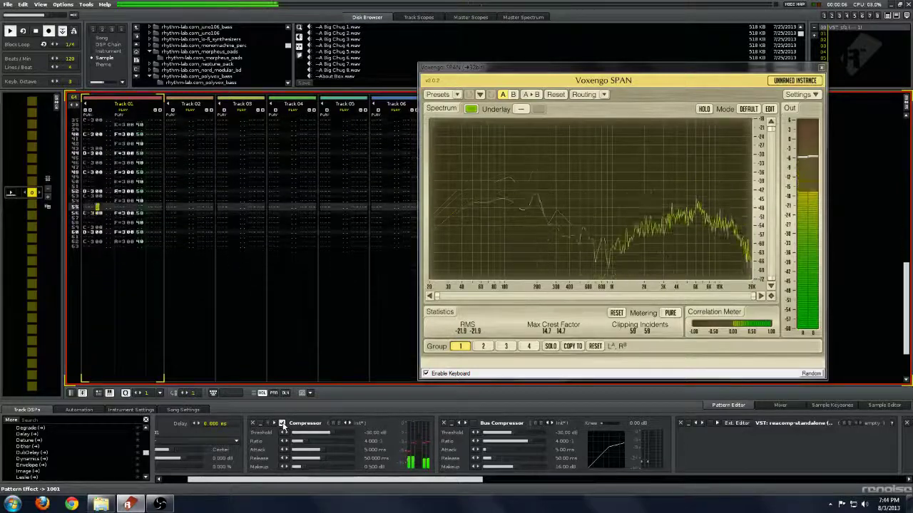
key("space")
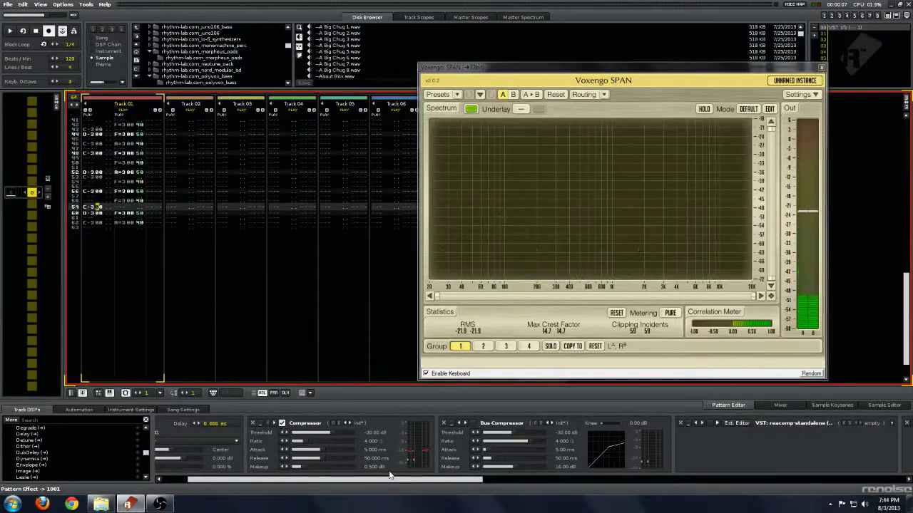
left_click(283, 423)
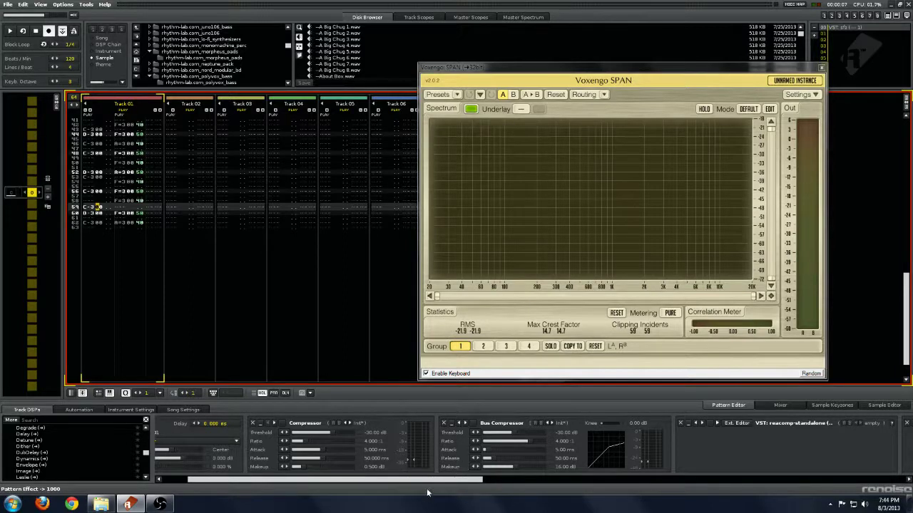
scroll(420, 479, "left", 3)
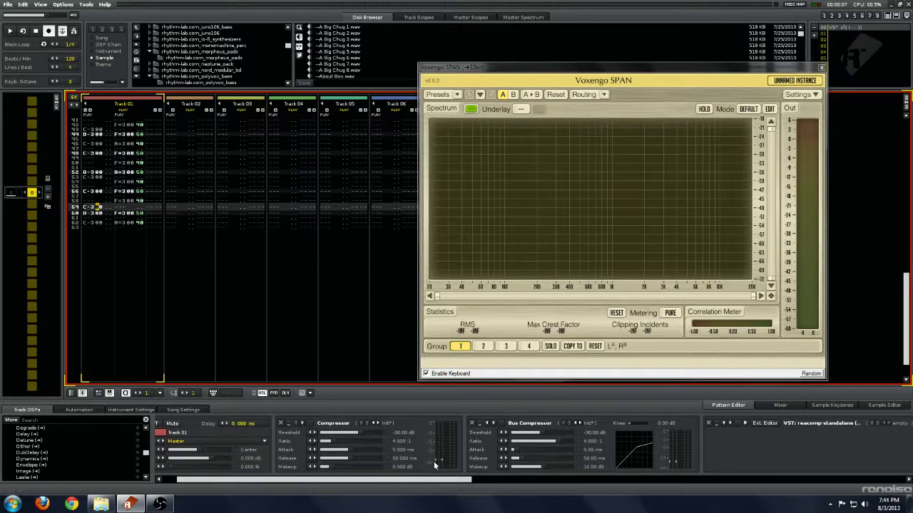
Play the loop with the Bus Compressor toggled on and off, stopping with it bypassed
left_click_drag(447, 479, 510, 482)
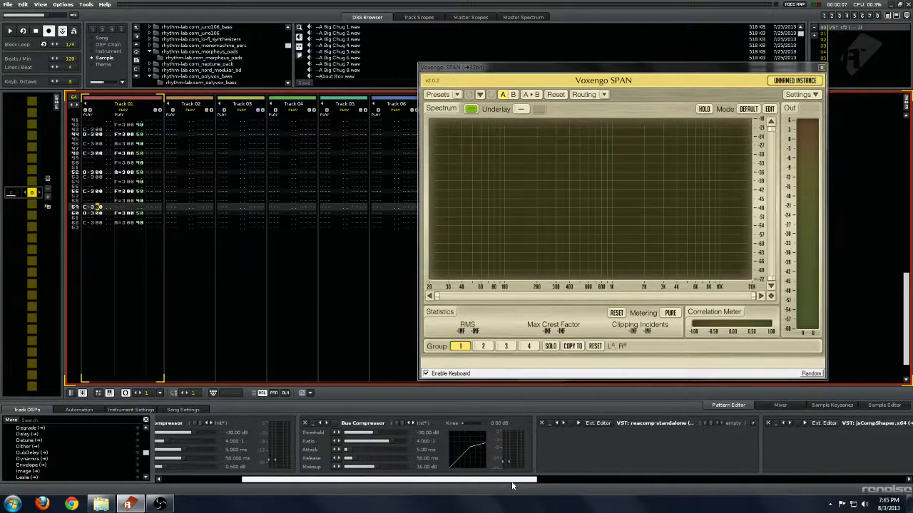
scroll(114, 322, "up", 8)
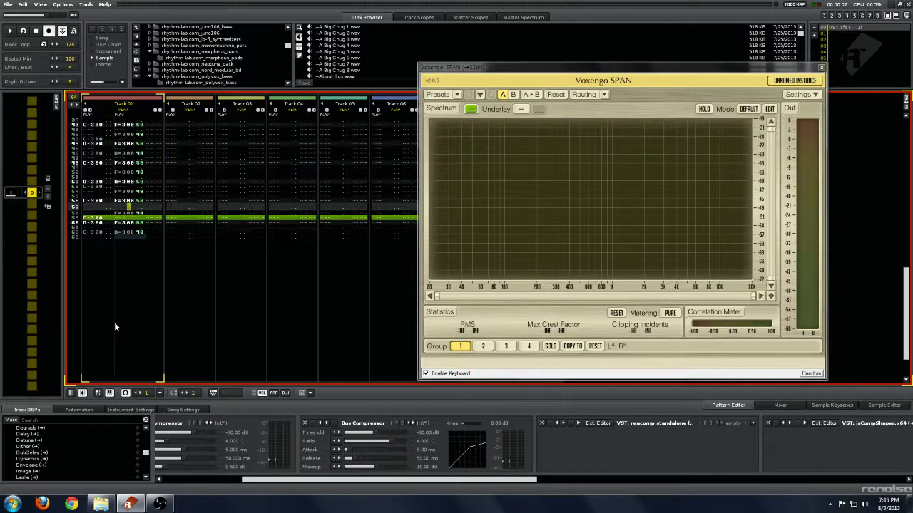
scroll(118, 323, "up", 7)
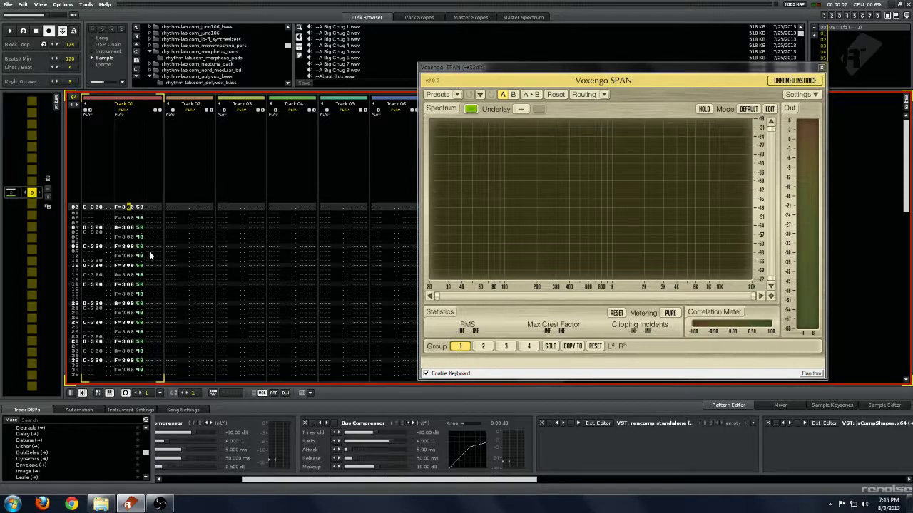
key("space")
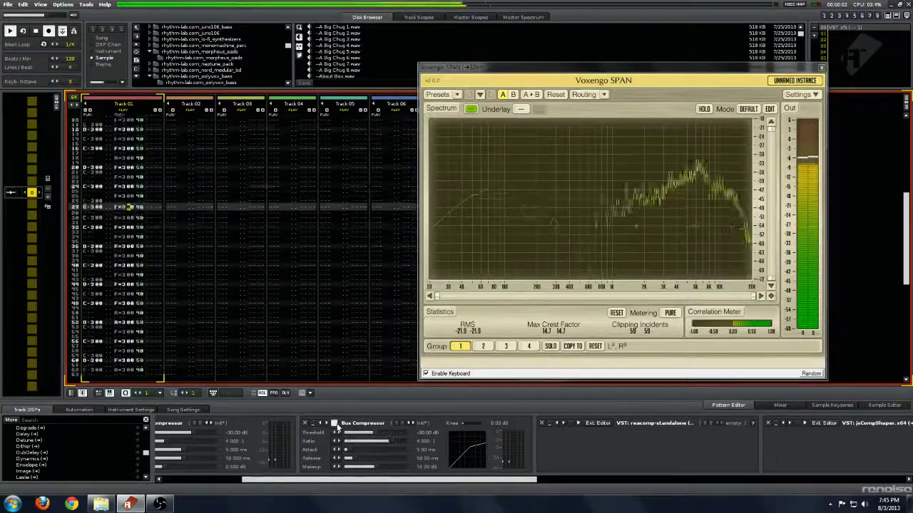
left_click(336, 424)
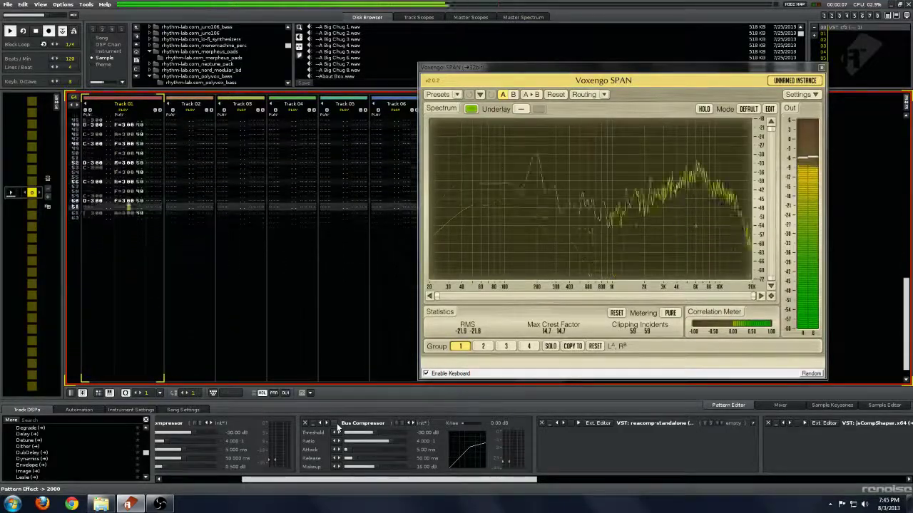
left_click(334, 423)
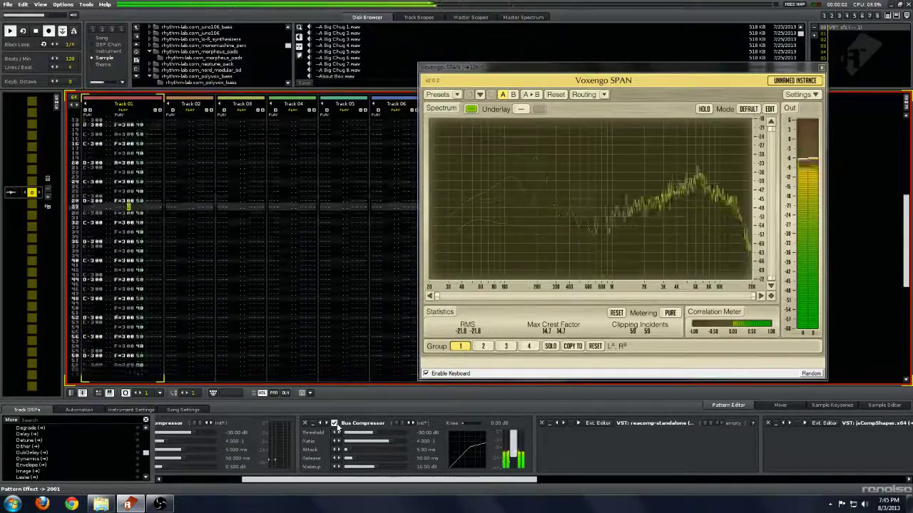
left_click(334, 424)
key("space")
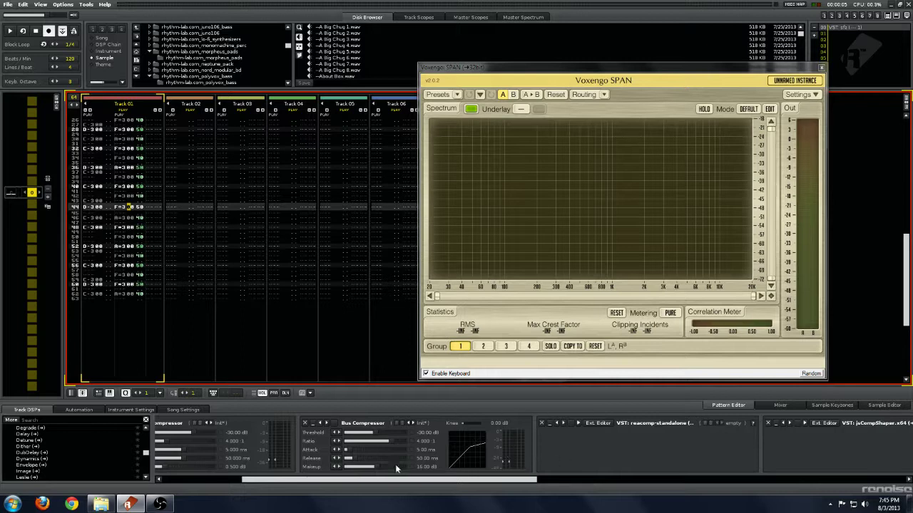
scroll(411, 482, "right", 3)
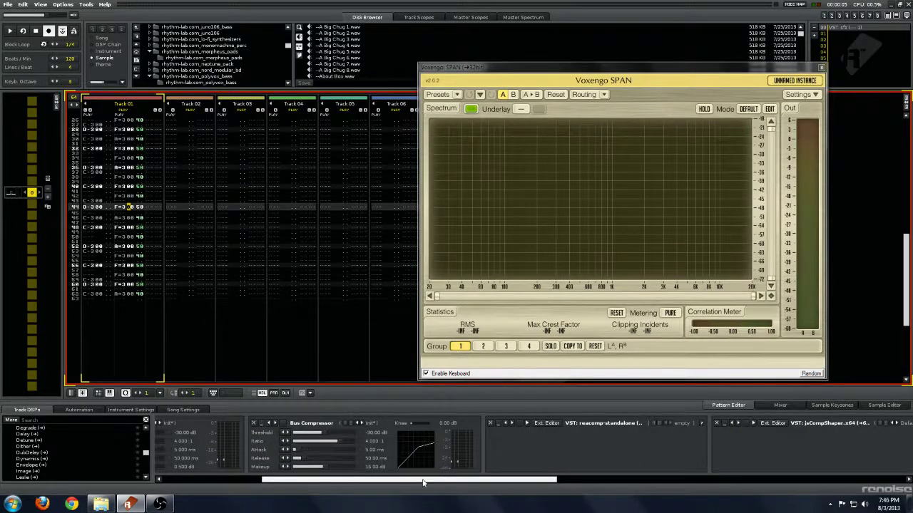
left_click_drag(423, 483, 490, 484)
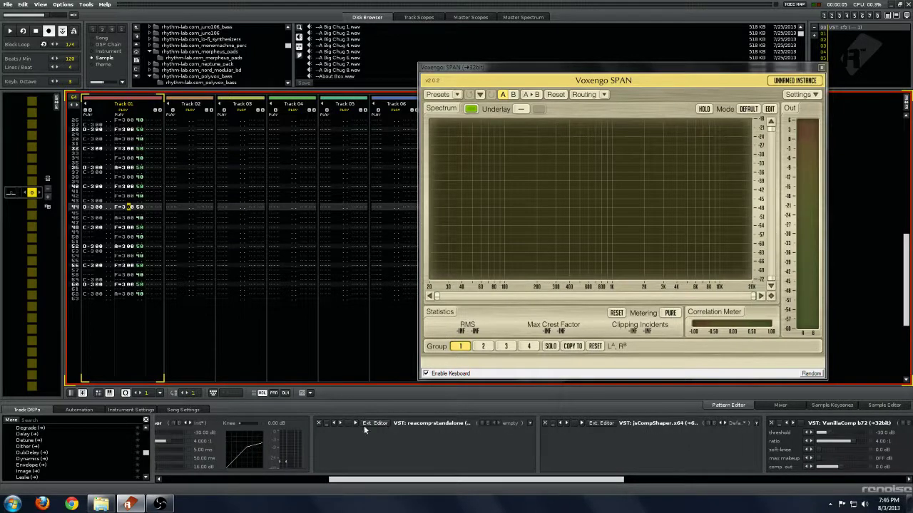
Open ReaComp's editor, start the loop and enable ReaComp in Track 01's chain
left_click(370, 424)
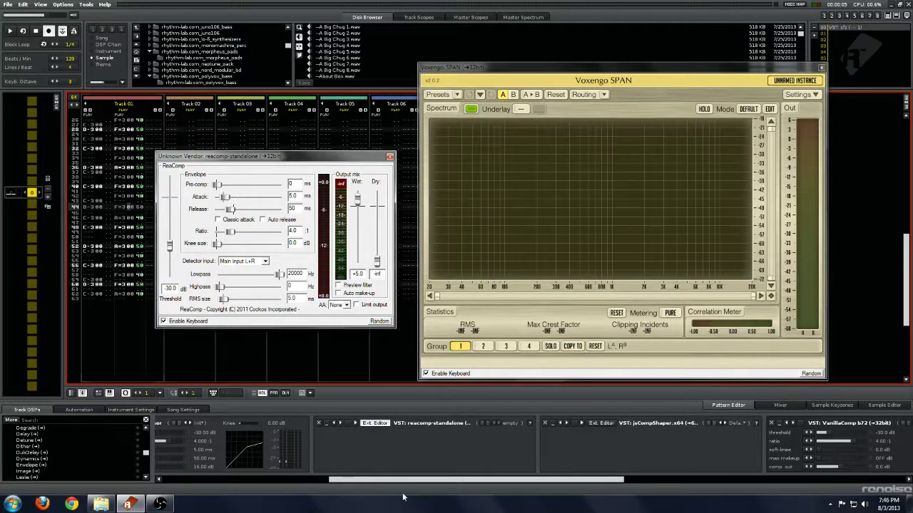
left_click_drag(402, 479, 258, 479)
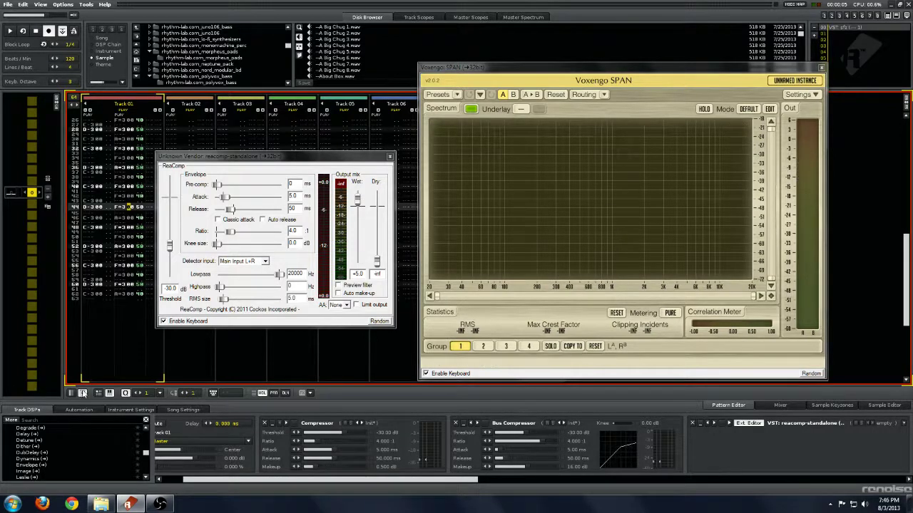
scroll(86, 352, "down", 5)
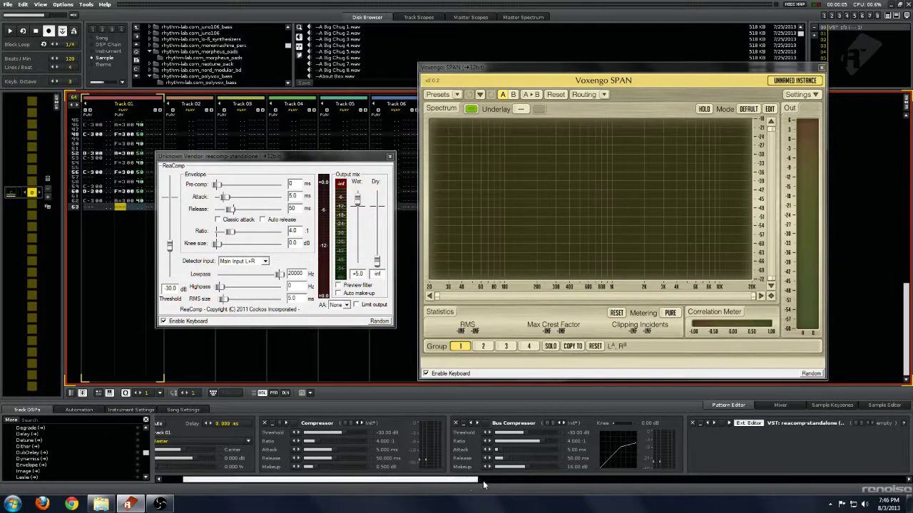
left_click_drag(464, 485, 528, 485)
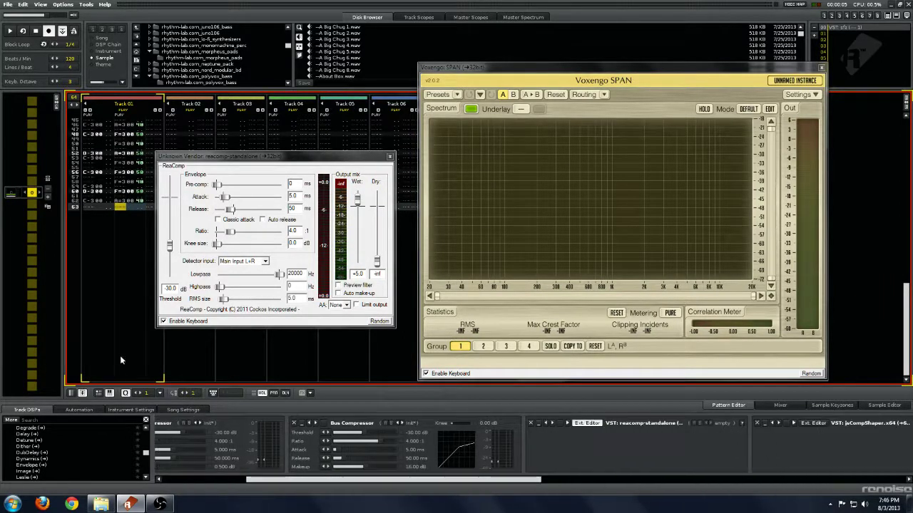
key("space")
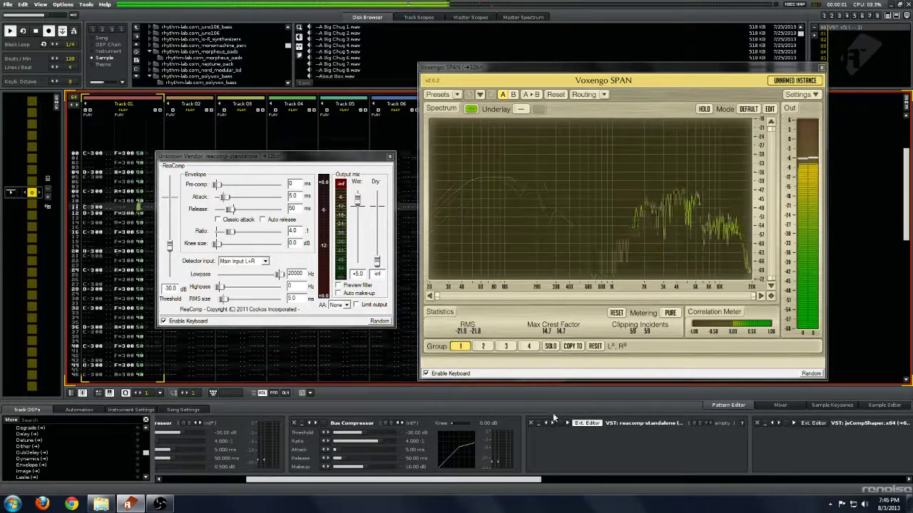
left_click(562, 423)
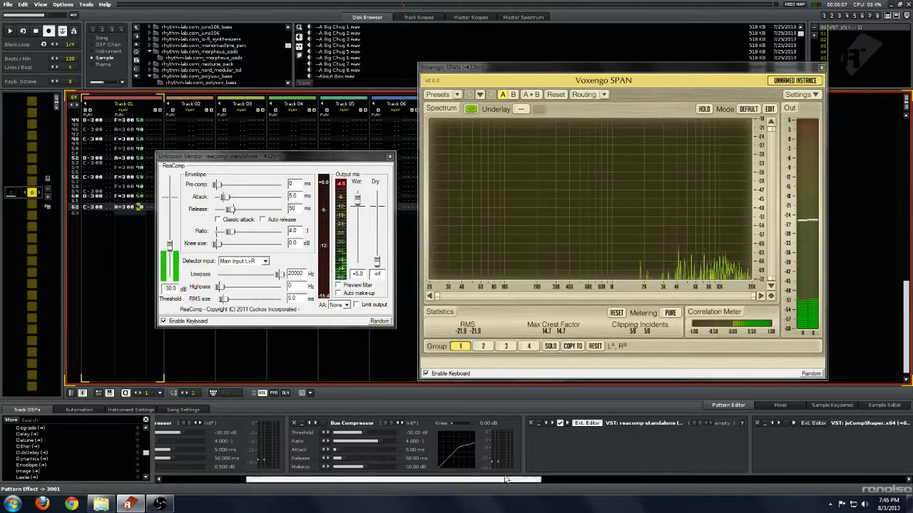
left_click_drag(505, 479, 589, 480)
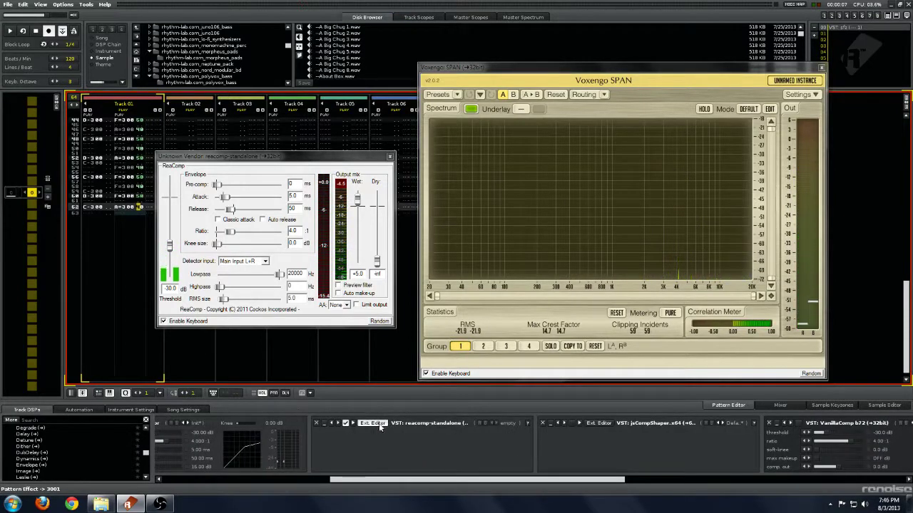
Close ReaComp, then play the loop with jsCompShaper enabled and close its editor
left_click_drag(509, 488, 551, 480)
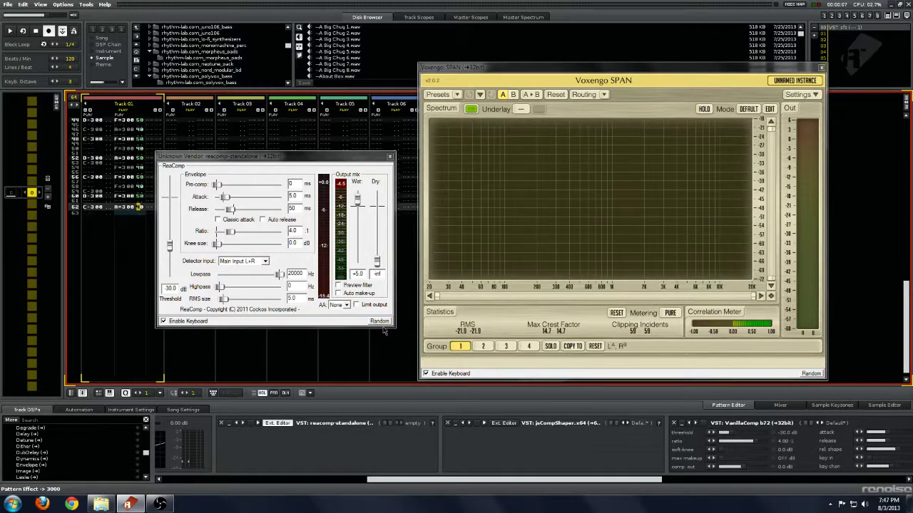
left_click(389, 157)
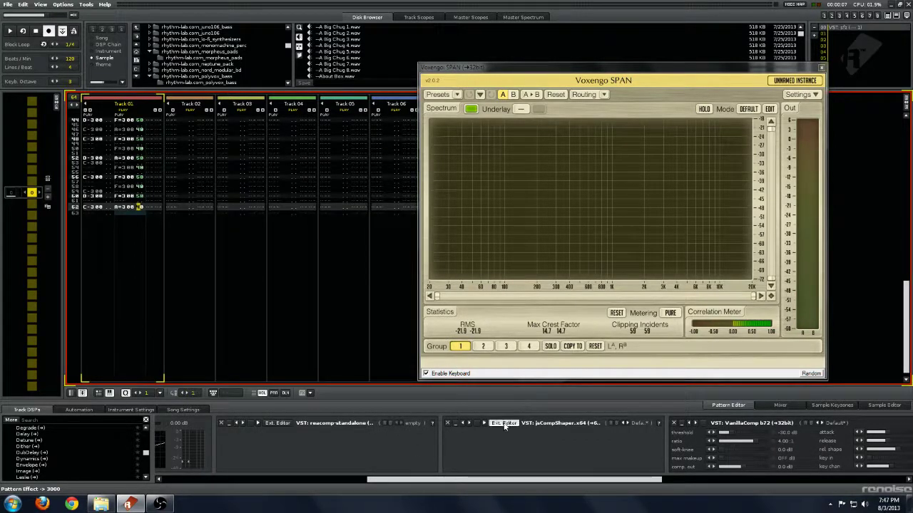
left_click(504, 424)
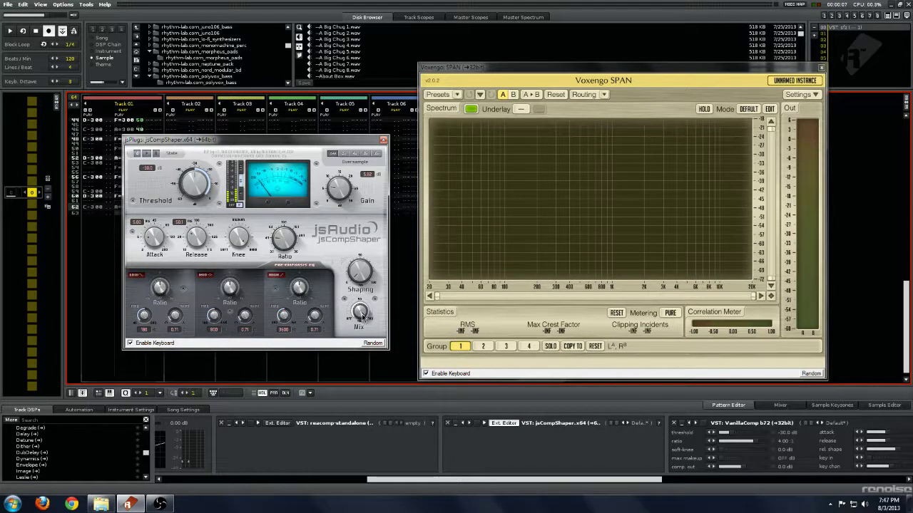
left_click(108, 261)
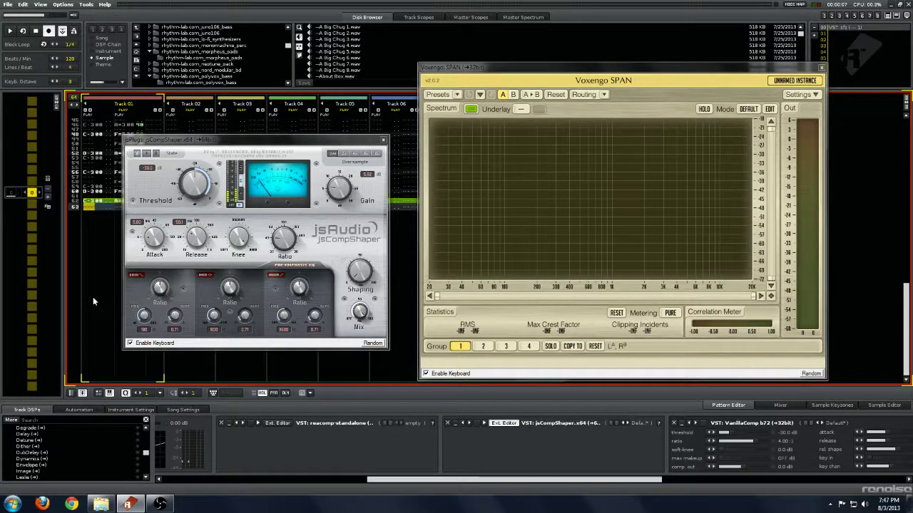
key("space")
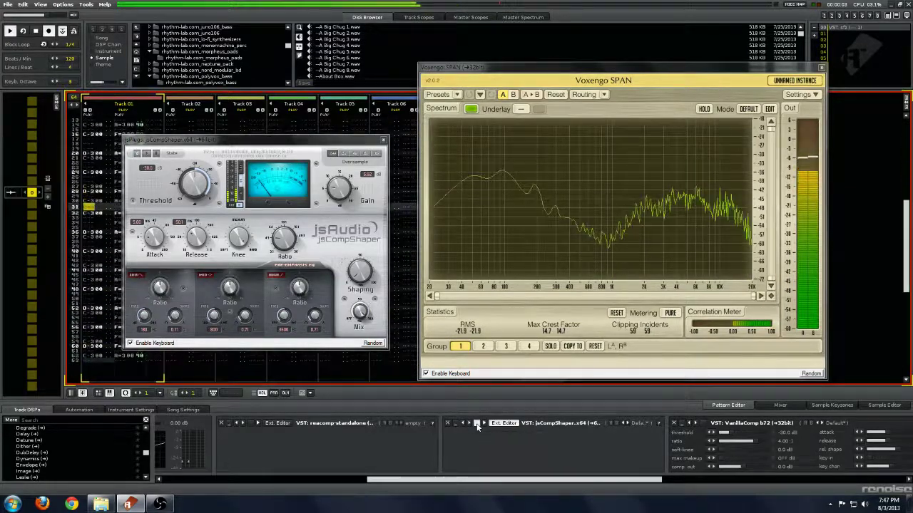
left_click(476, 424)
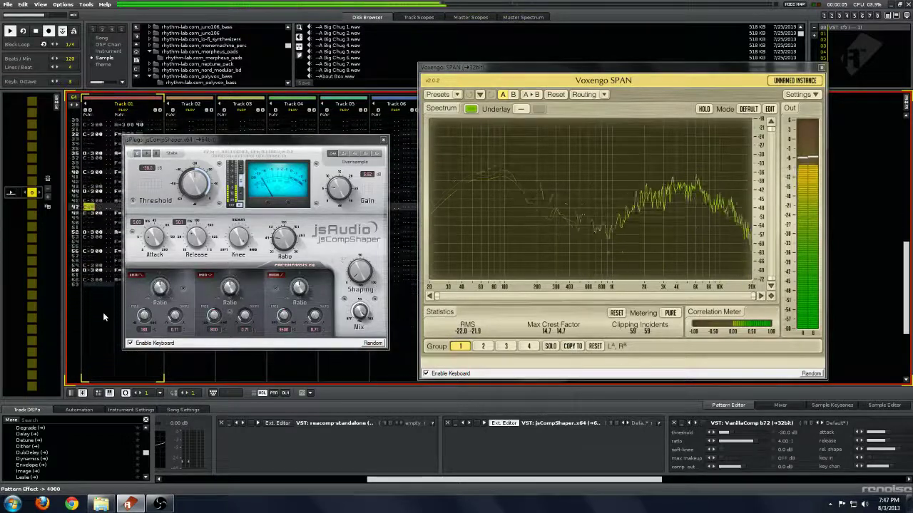
left_click(382, 141)
Play the loop from the top through VanillaComp, then stop and scroll the chain back left
left_click_drag(471, 478, 559, 484)
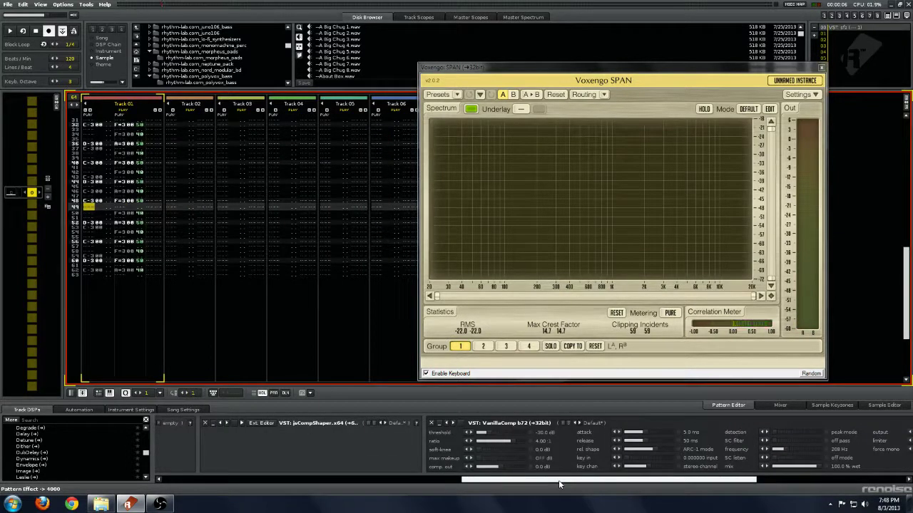
left_click_drag(560, 484, 615, 487)
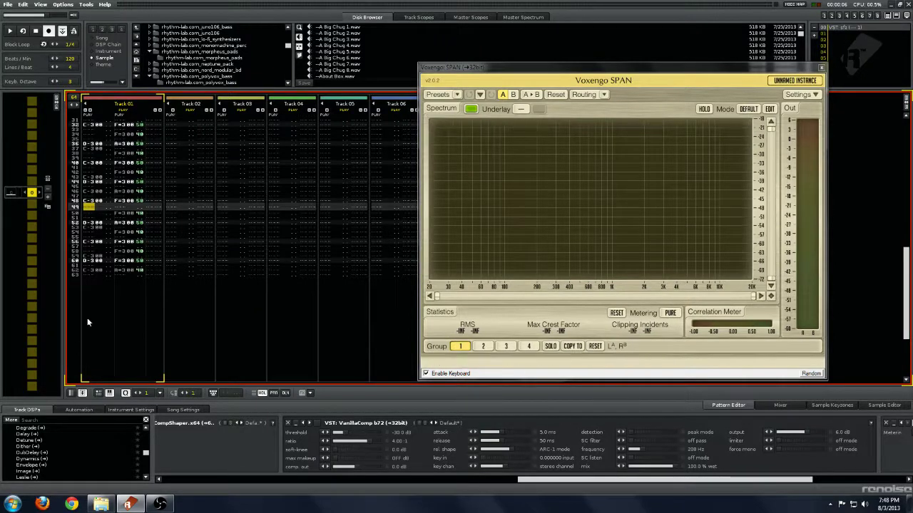
key("End")
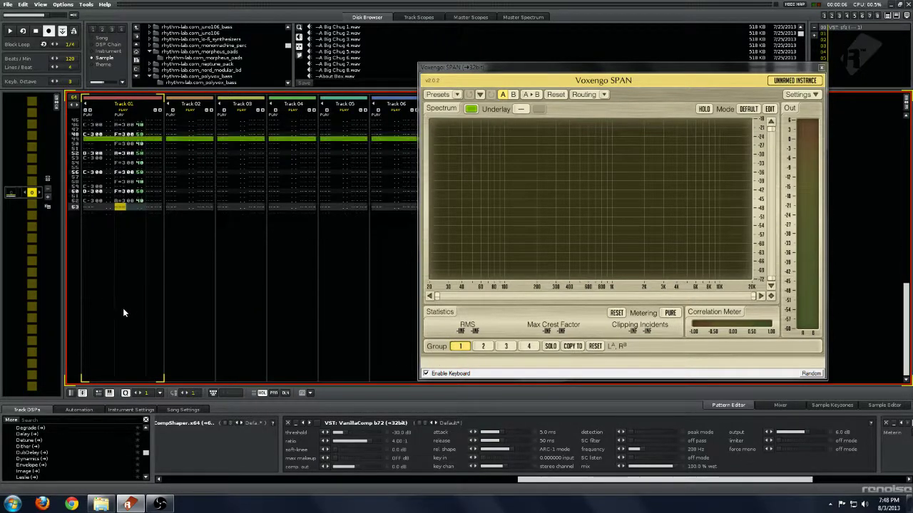
key("space")
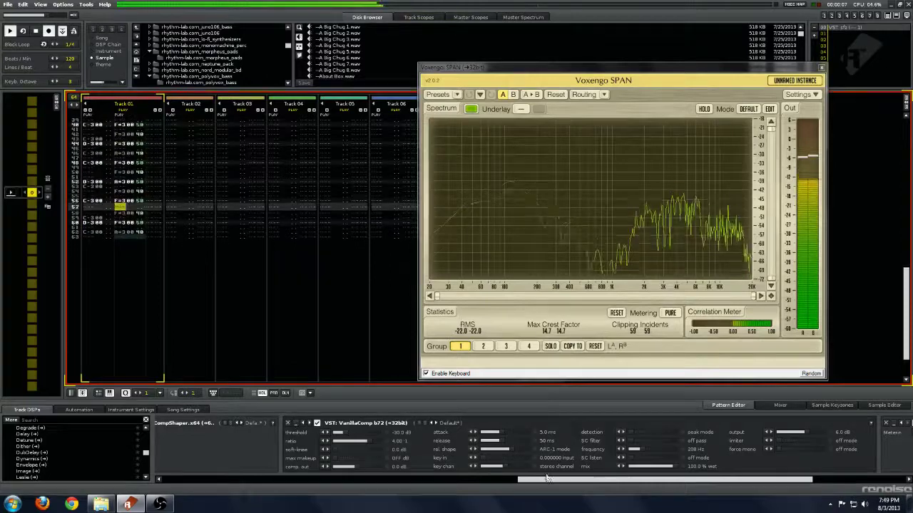
scroll(546, 435, "left", 5)
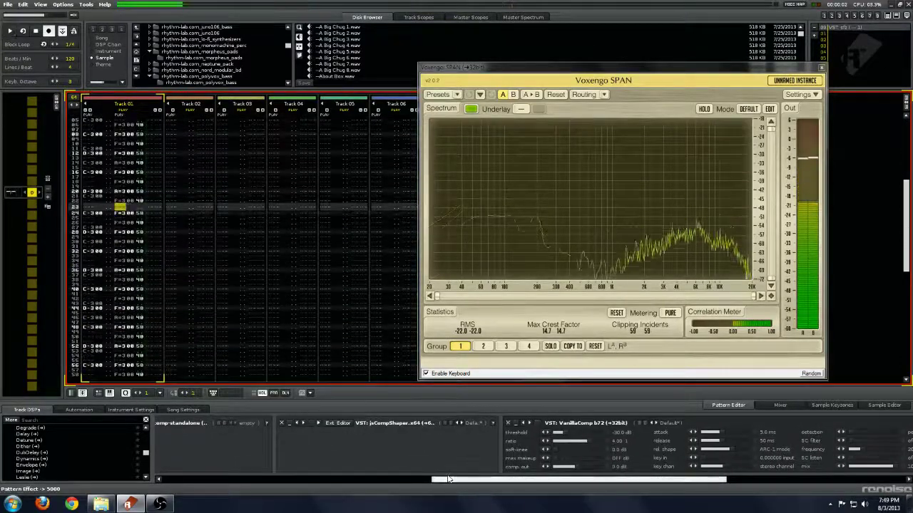
key("space")
left_click_drag(442, 479, 193, 477)
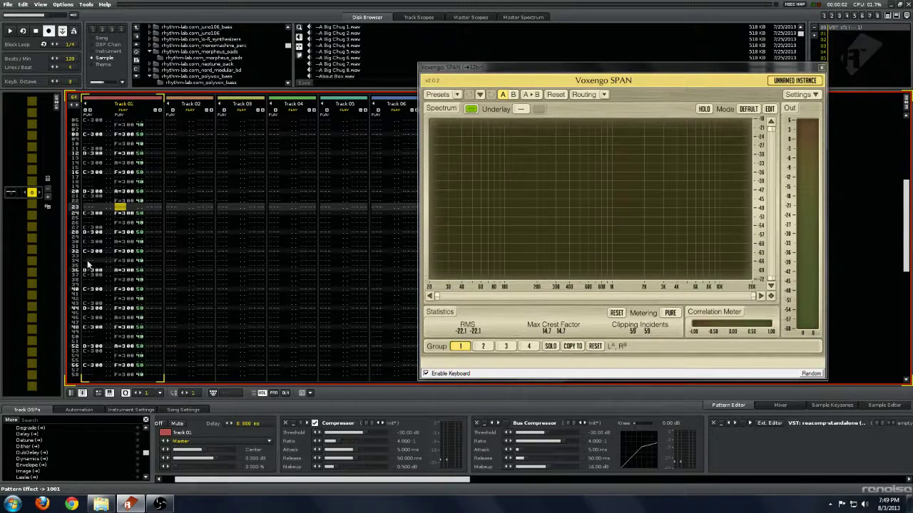
Play the loop toggling the native Compressor repeatedly, ending with it bypassed and Bus Compressor on
key("space")
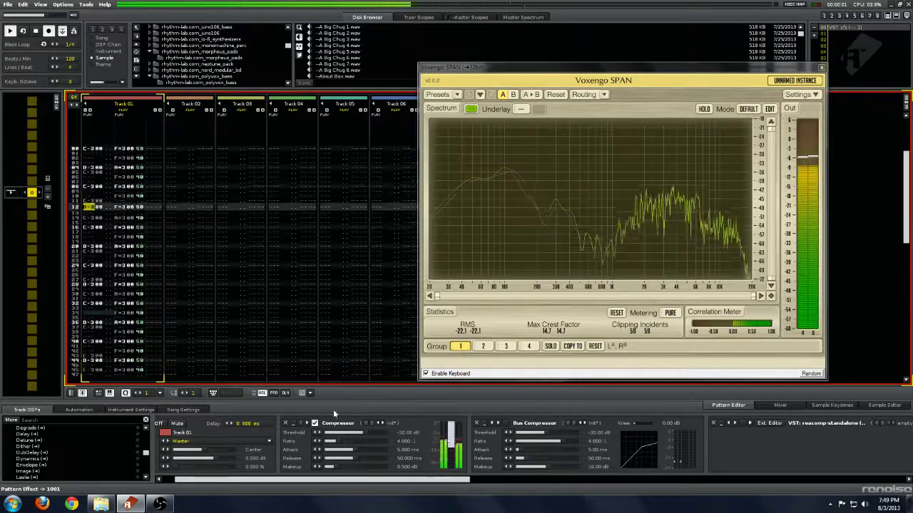
left_click(315, 424)
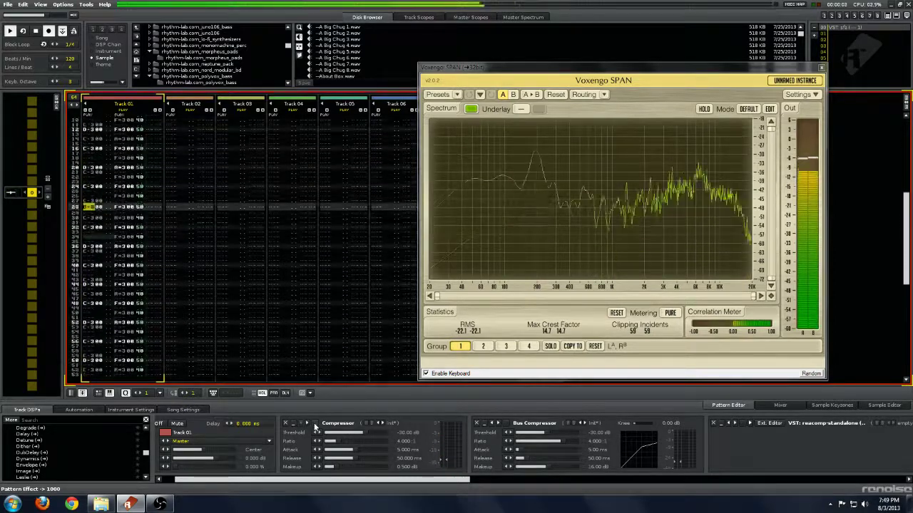
left_click(314, 424)
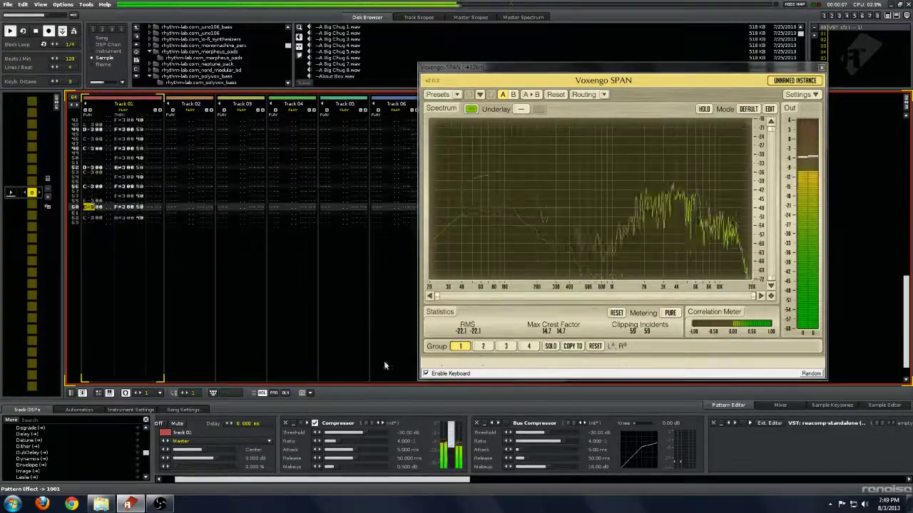
left_click(314, 424)
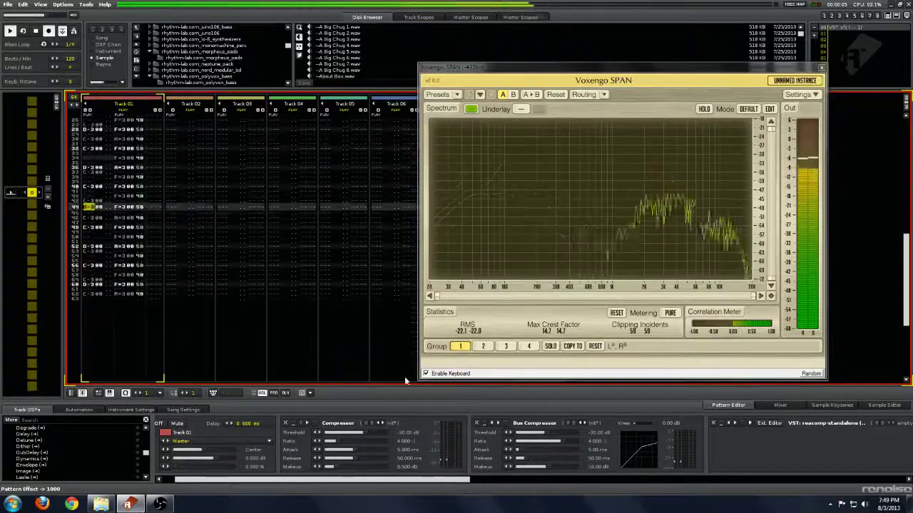
left_click(314, 424)
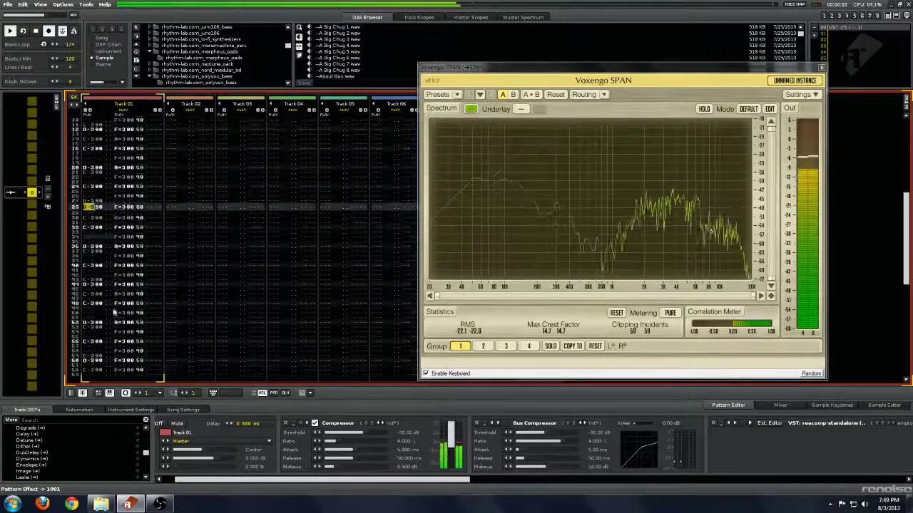
left_click(315, 424)
left_click(506, 423)
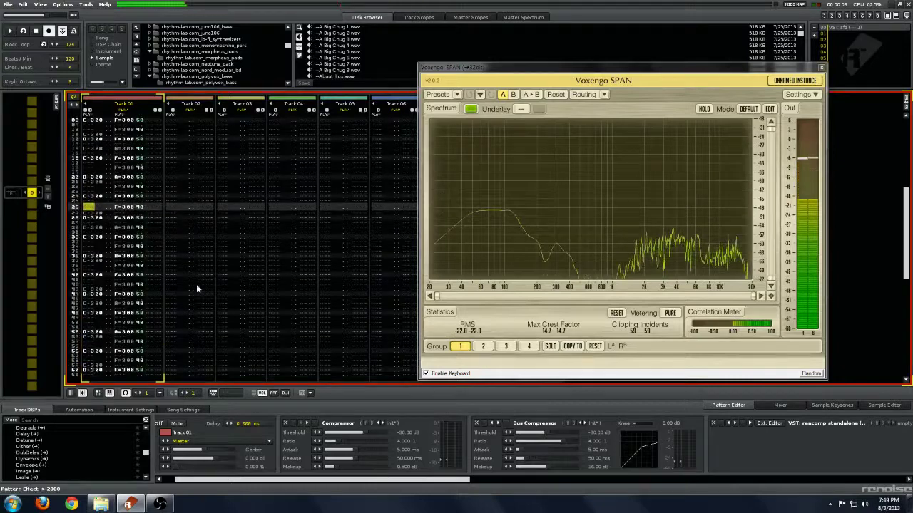
key("space")
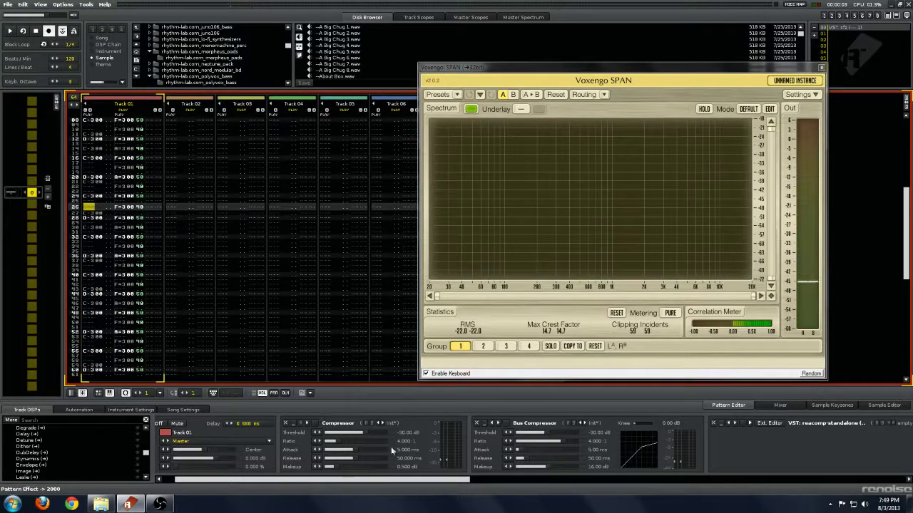
left_click_drag(335, 486, 319, 482)
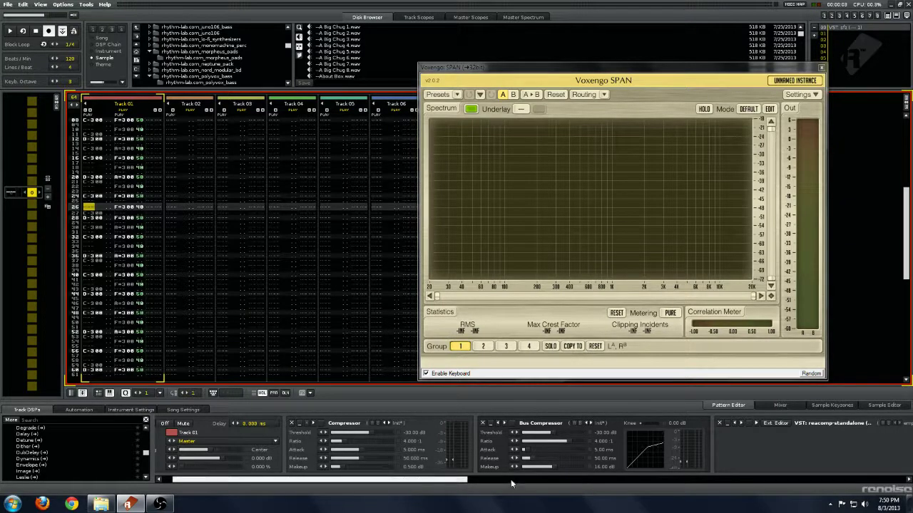
left_click_drag(428, 477, 492, 413)
left_click_drag(506, 479, 741, 470)
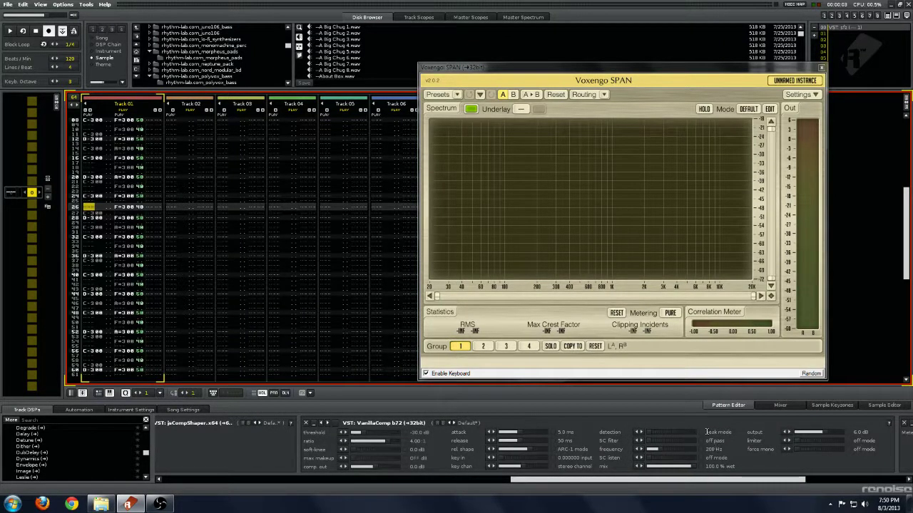
scroll(600, 482, "left", 10)
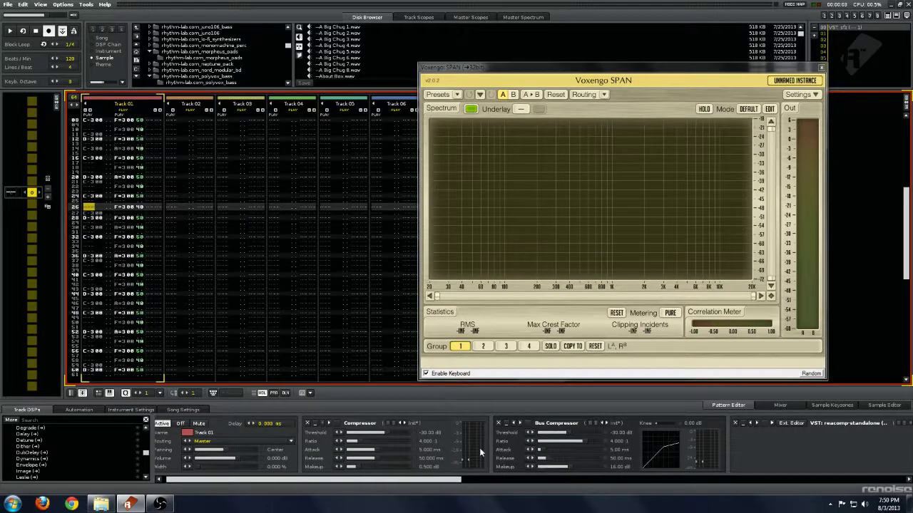
scroll(462, 465, "right", 3)
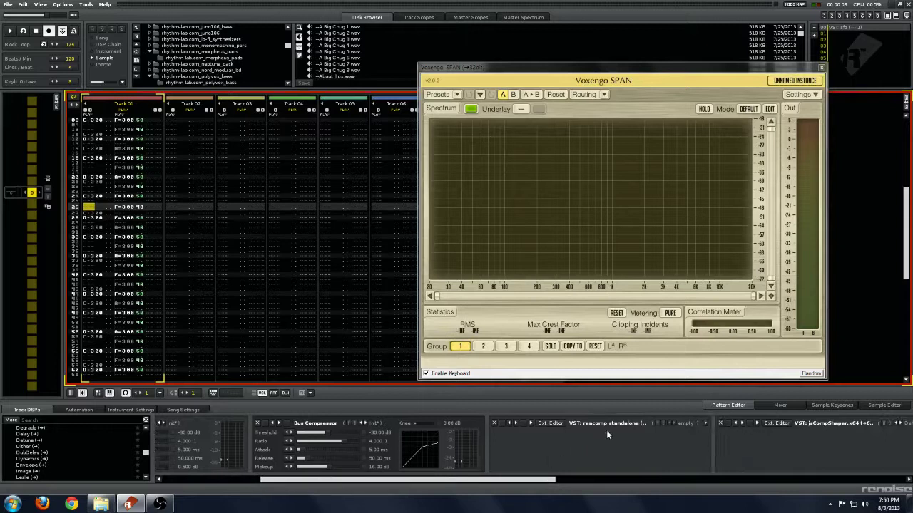
left_click(548, 422)
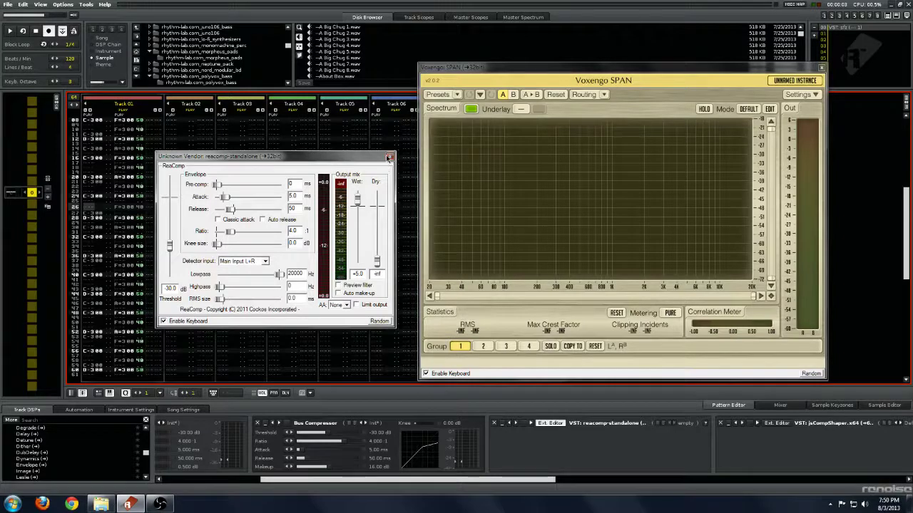
left_click(389, 157)
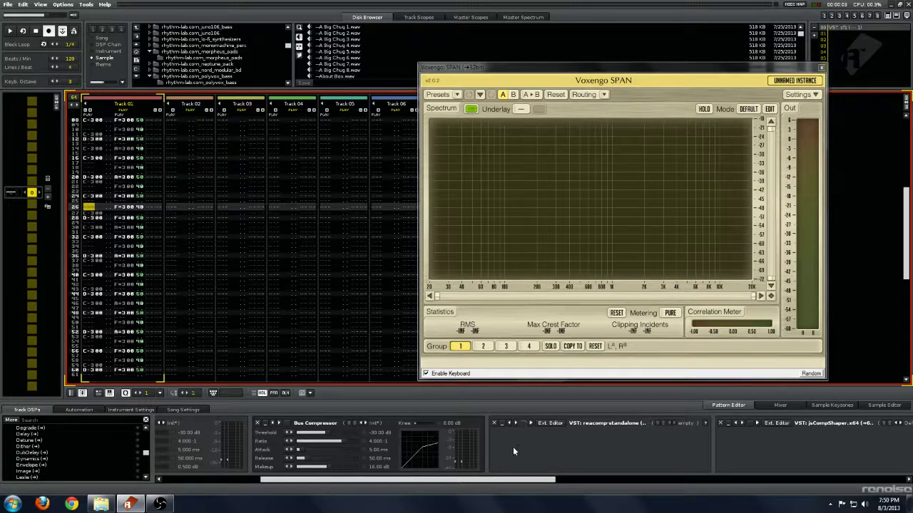
scroll(407, 480, "left", 3)
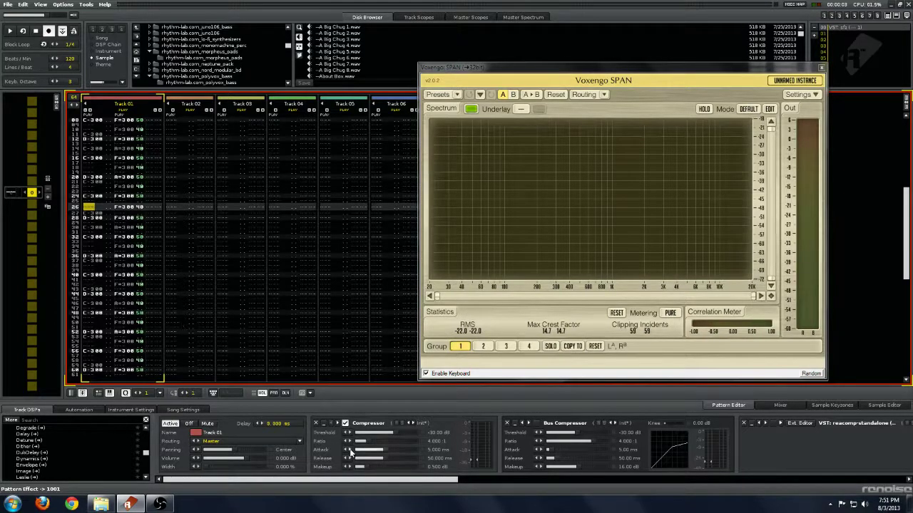
Tune the Compressor to -40.77 dB threshold, minimum attack and 4.572 dB makeup, then bypass and delete it
key("space")
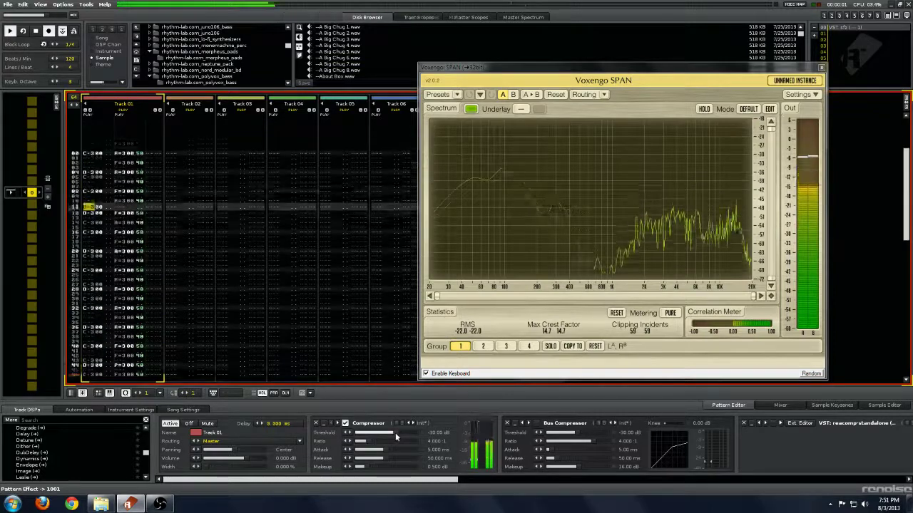
mouse_move(395, 432)
left_mouse_down()
mouse_move(407, 433)
mouse_move(386, 454)
mouse_move(412, 458)
mouse_move(407, 433)
left_mouse_up()
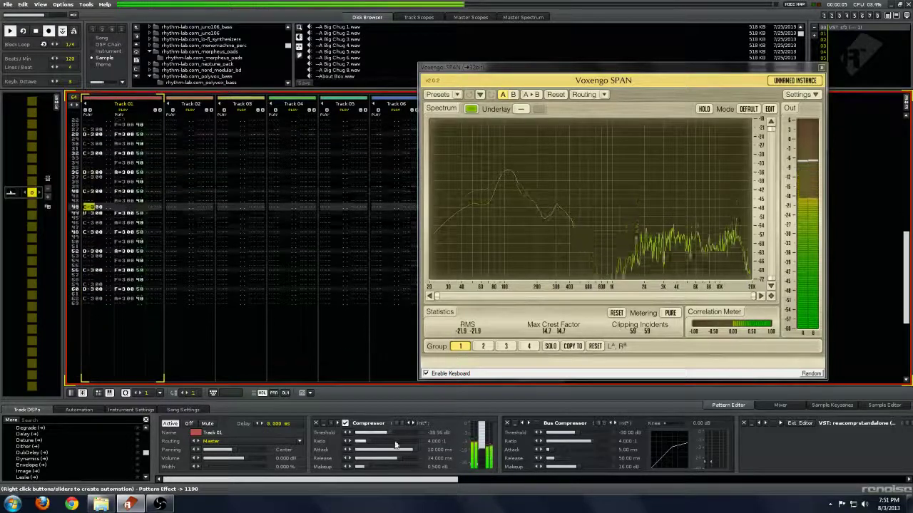
left_click_drag(378, 450, 375, 462)
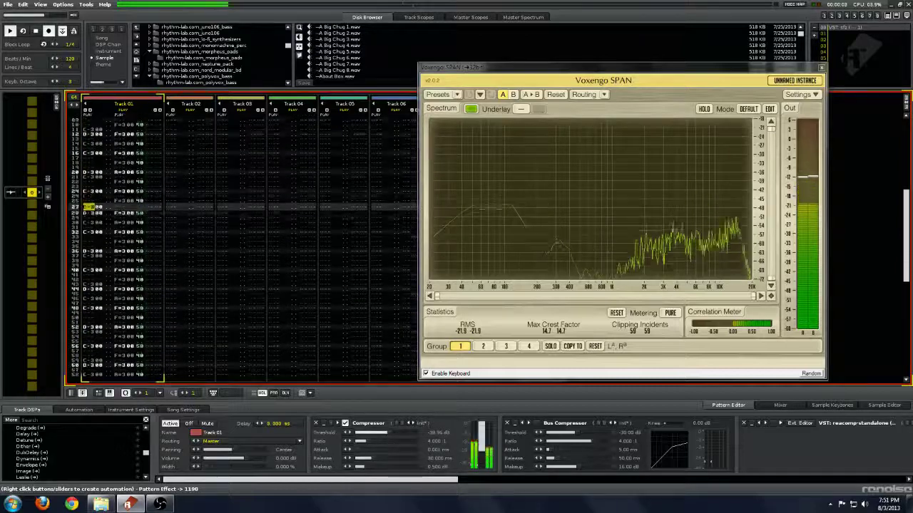
left_click_drag(378, 432, 376, 437)
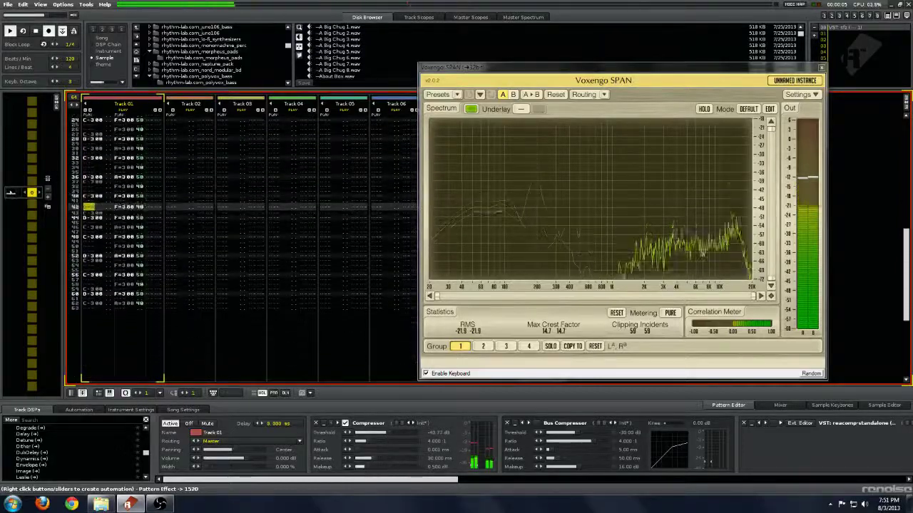
left_click_drag(396, 466, 395, 464)
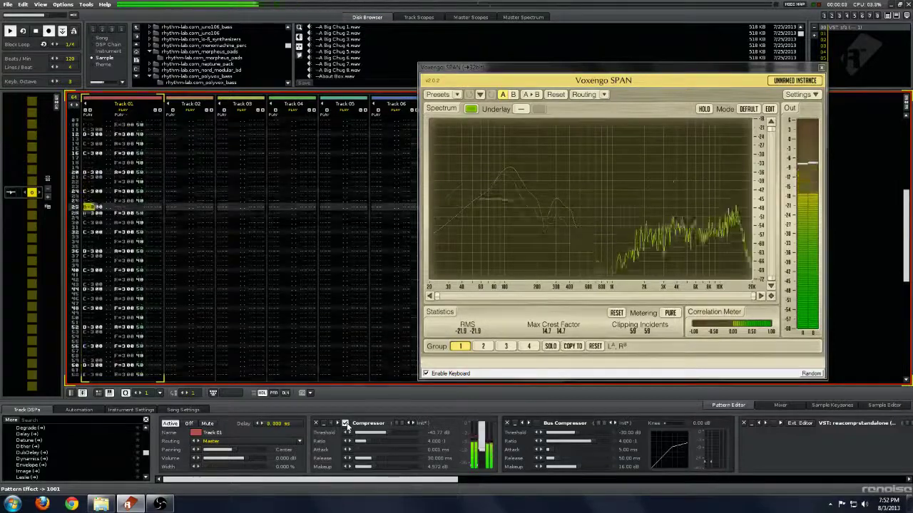
left_click(345, 425)
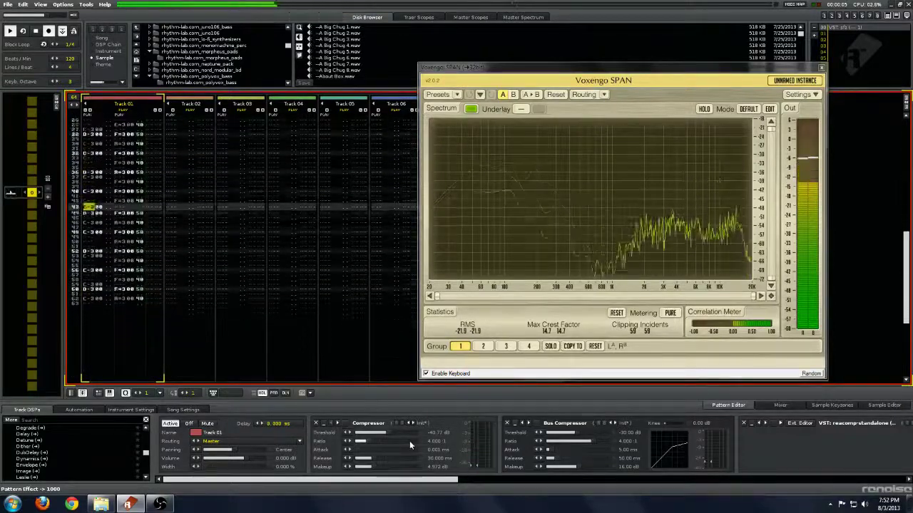
left_click(315, 422)
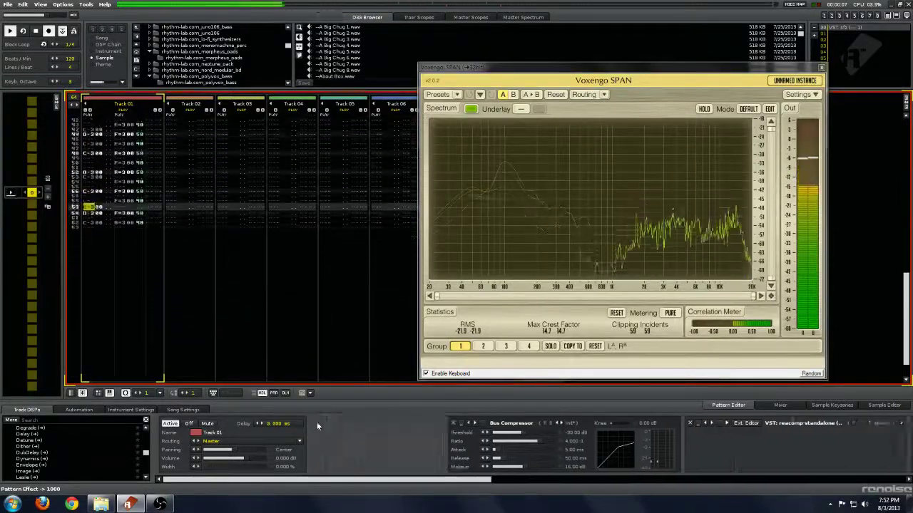
Stop playback and close the Voxengo SPAN analyser, ending back on Track 01
key("space")
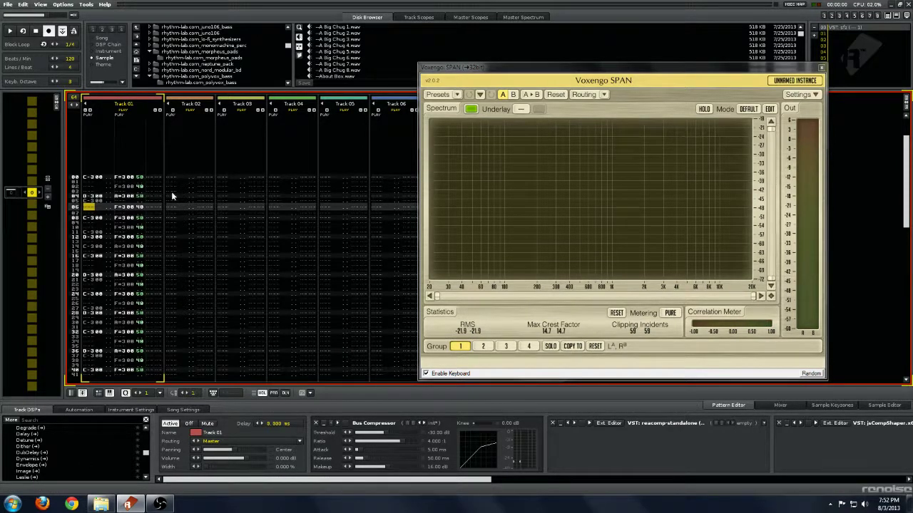
key("Tab")
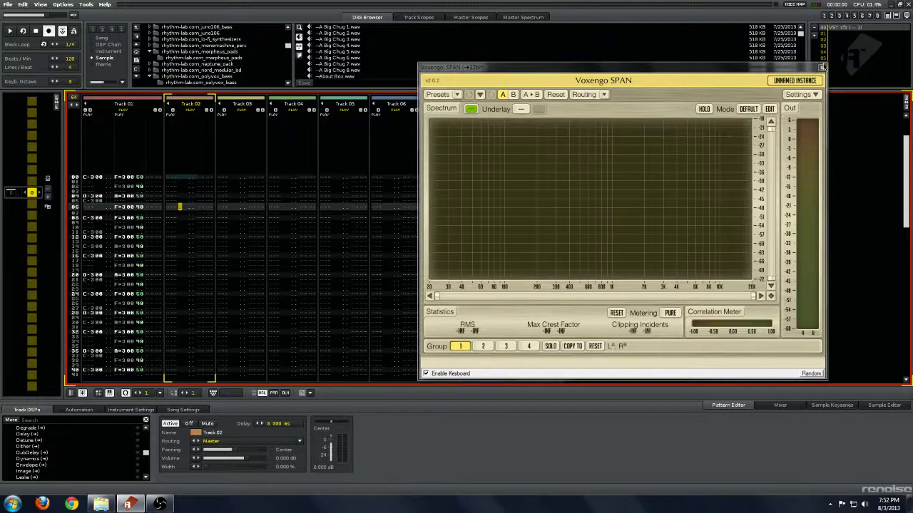
left_click(822, 67)
key("shift+Tab")
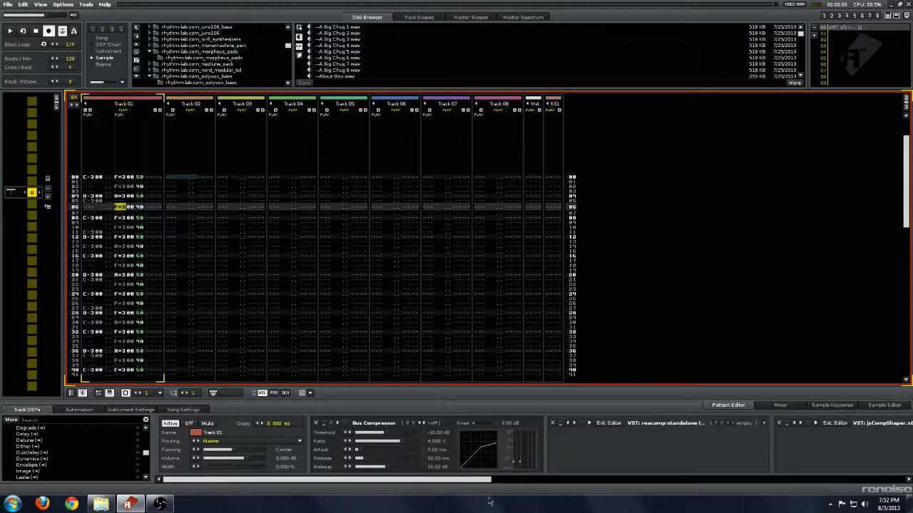
Browse up and down through the Track DSPs device list
left_click_drag(480, 480, 520, 480)
scroll(98, 440, "down", 3)
scroll(98, 440, "down", 8)
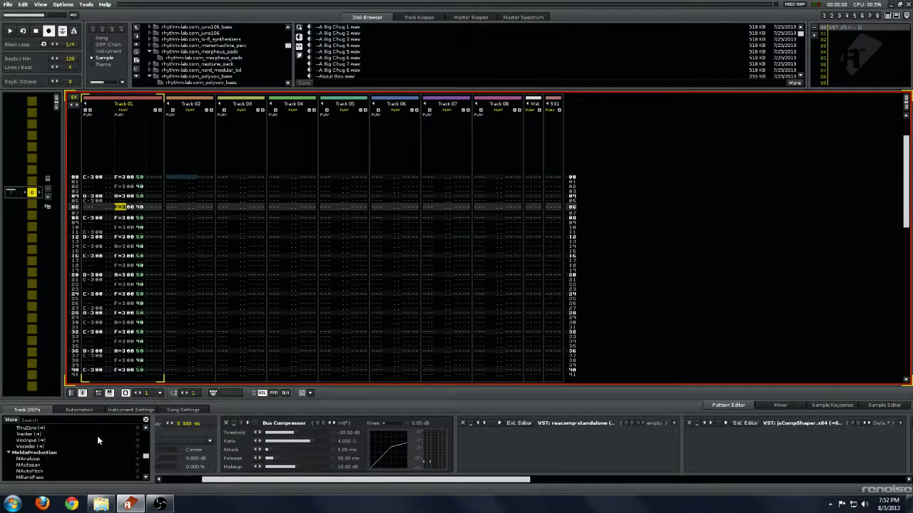
scroll(98, 441, "down", 10)
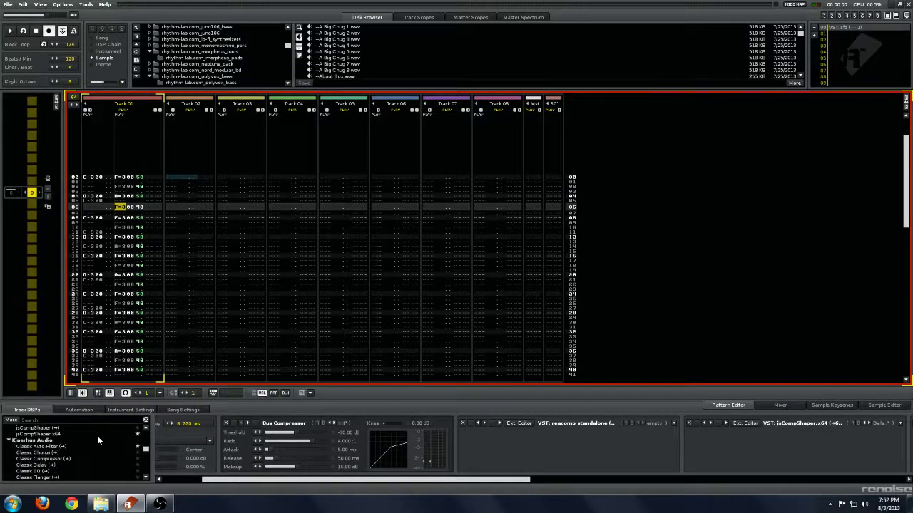
scroll(99, 435, "down", 10)
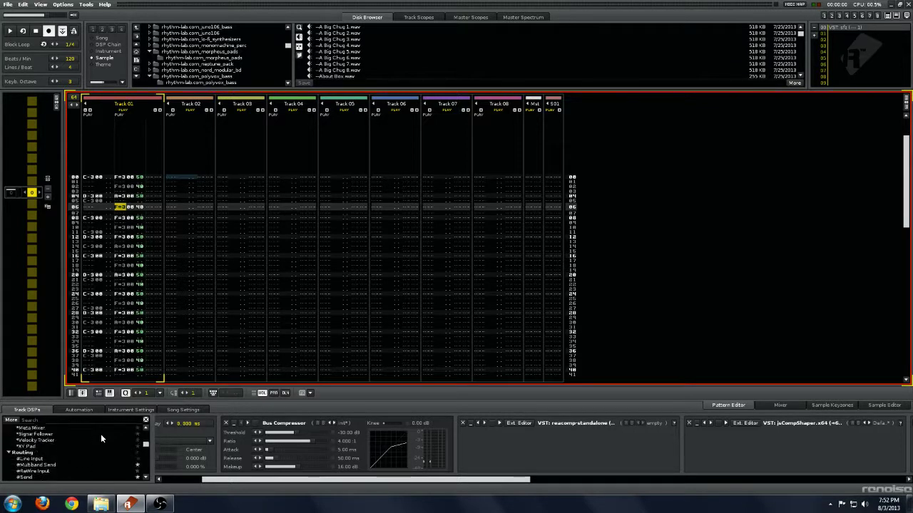
scroll(101, 434, "down", 10)
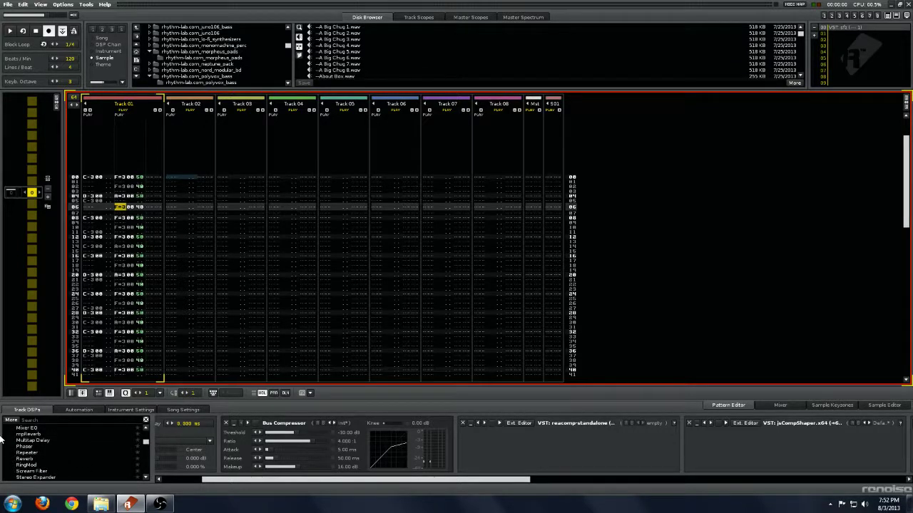
scroll(66, 459, "up", 1)
scroll(66, 452, "up", 4)
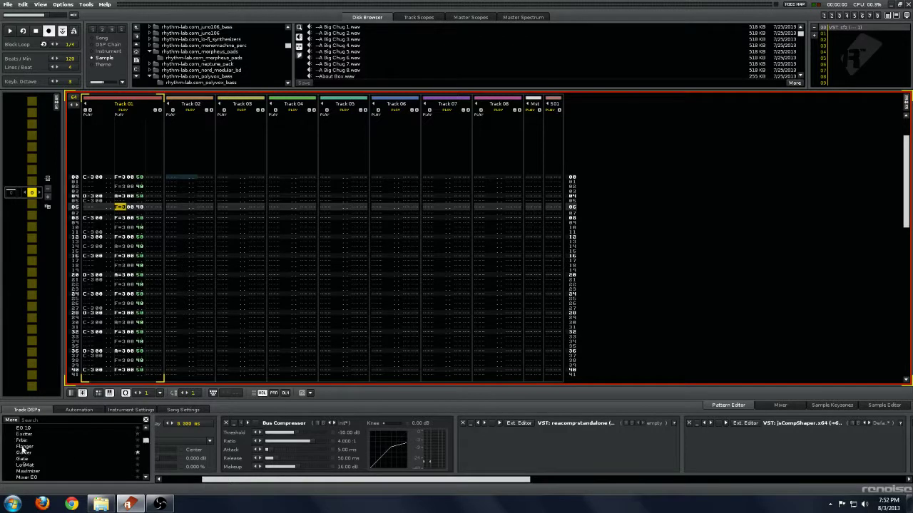
scroll(19, 442, "up", 4)
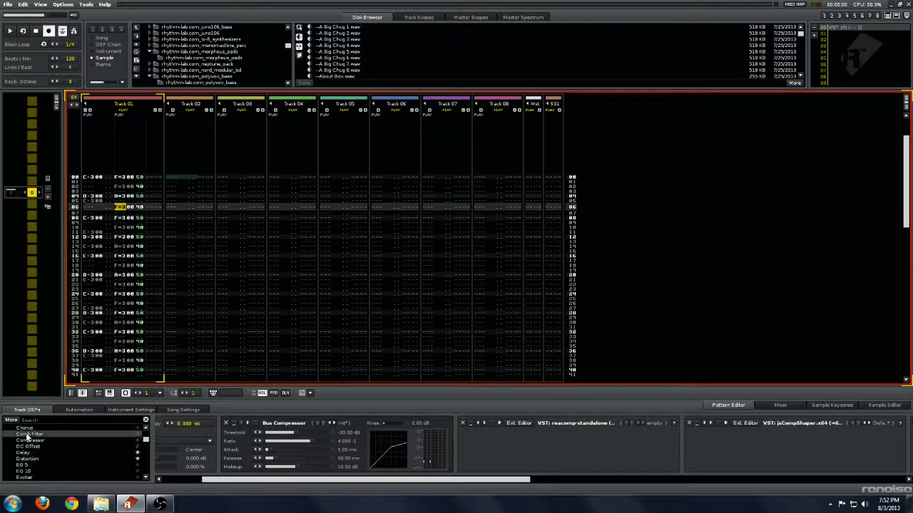
scroll(57, 438, "down", 2)
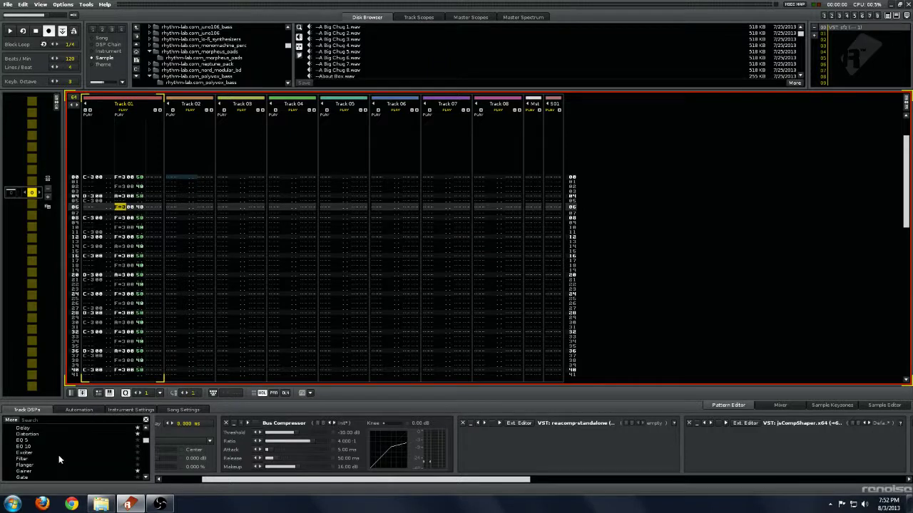
scroll(58, 455, "down", 5)
scroll(64, 464, "down", 6)
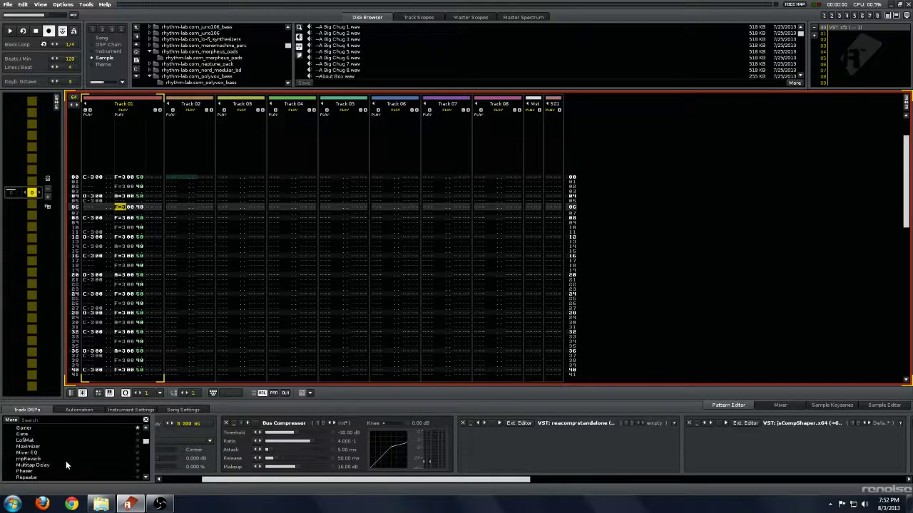
scroll(81, 459, "up", 5)
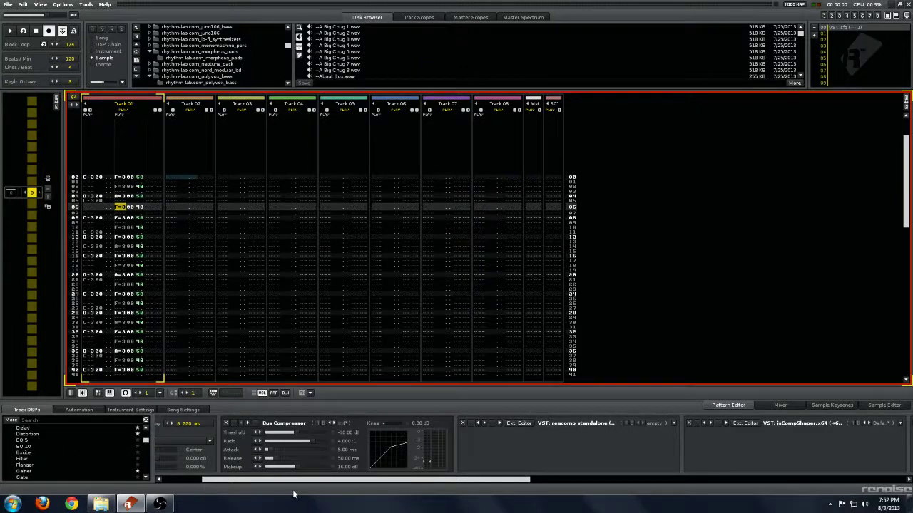
left_click_drag(431, 483, 335, 371)
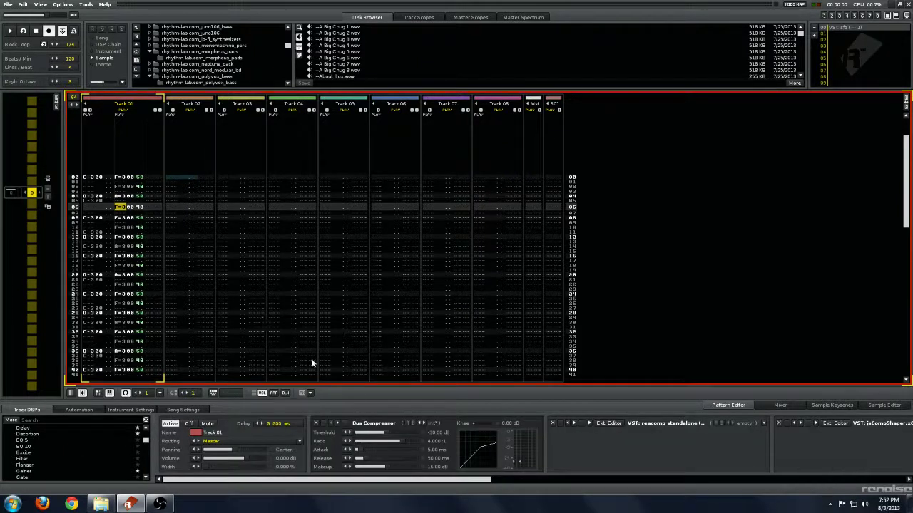